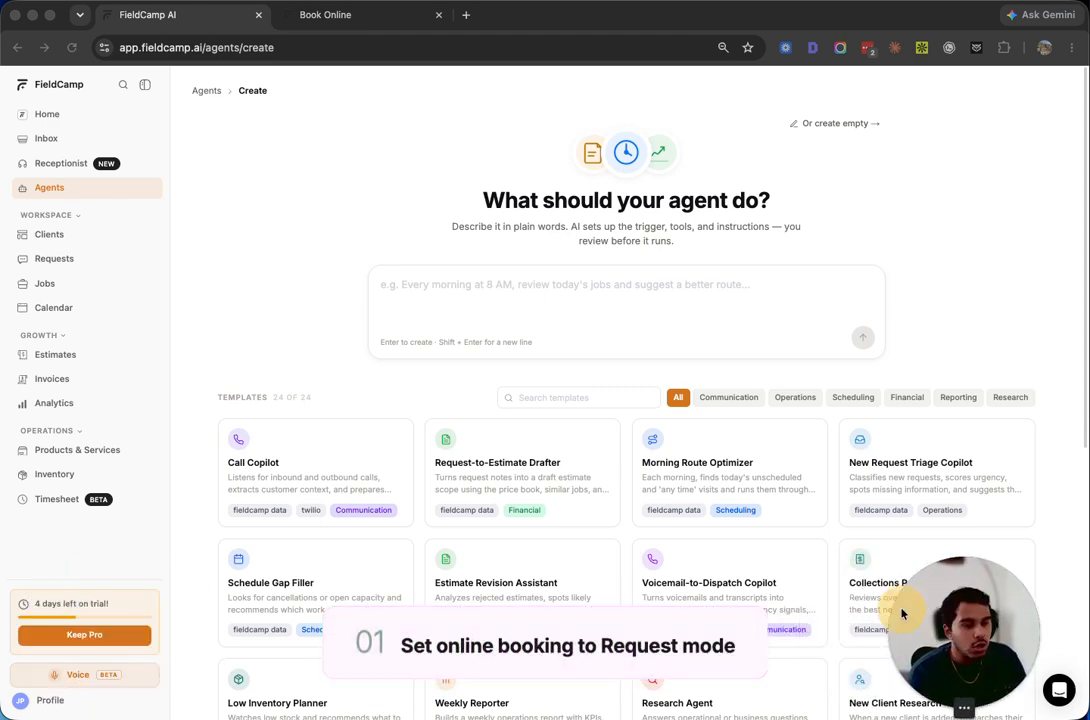
Open account Settings and review the Online Booking options that create requests
click(46, 703)
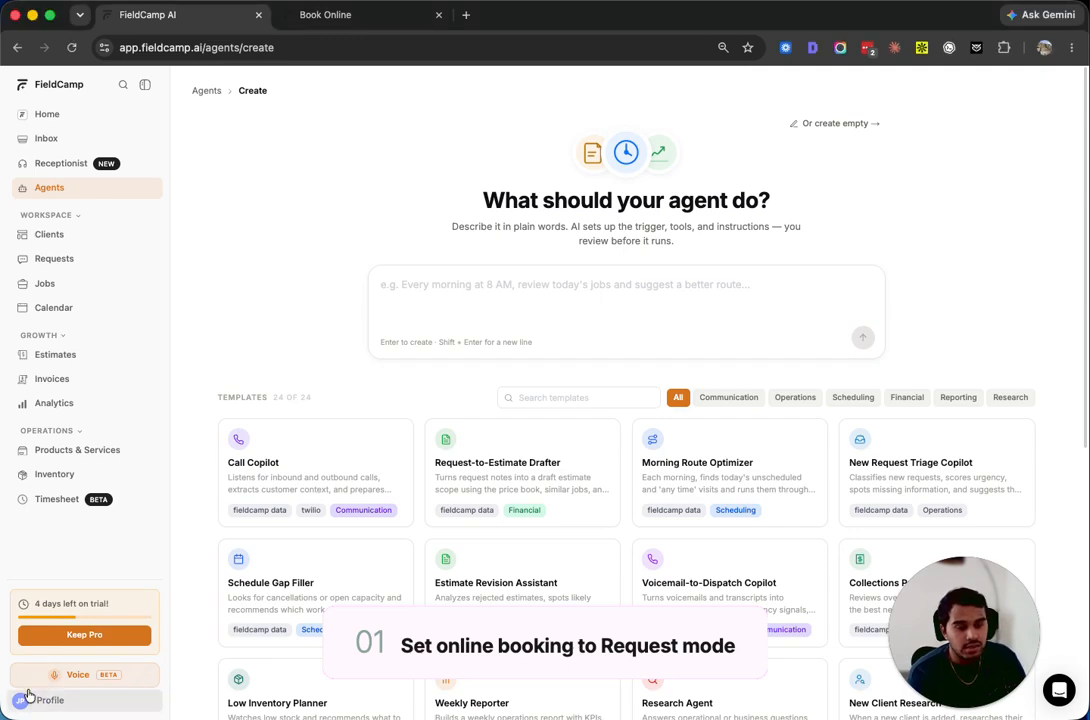
click(28, 697)
click(42, 625)
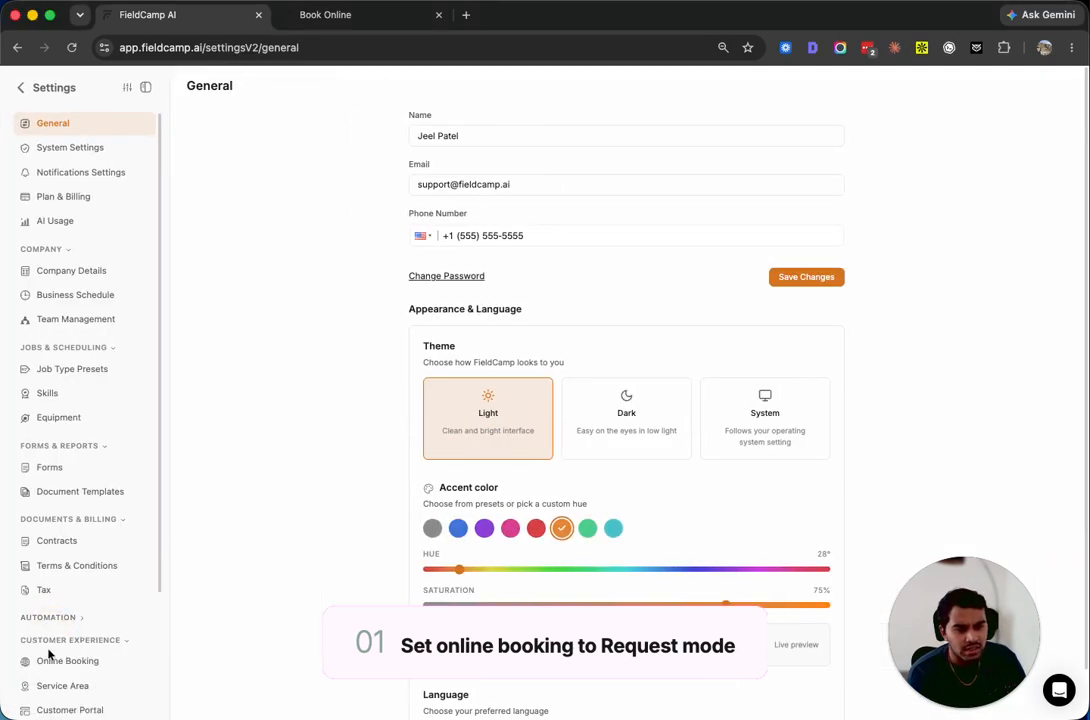
click(50, 658)
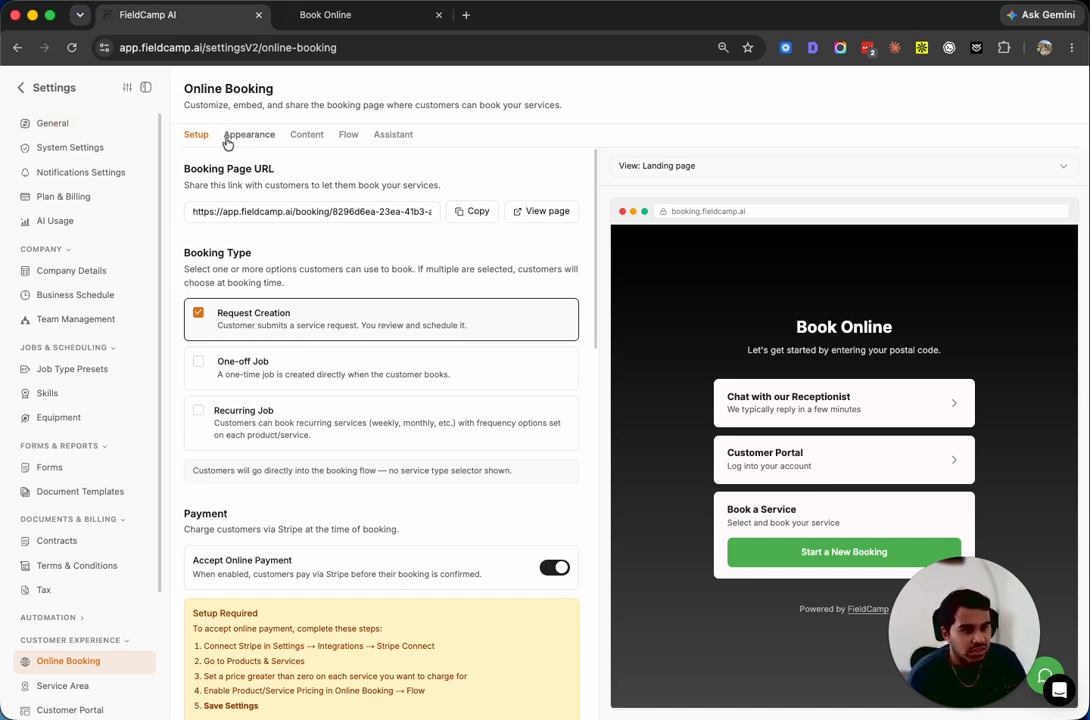
scroll(75, 560, down, 1)
Inspect the active Manhattan service area, then leave Settings for the home chat page
click(66, 647)
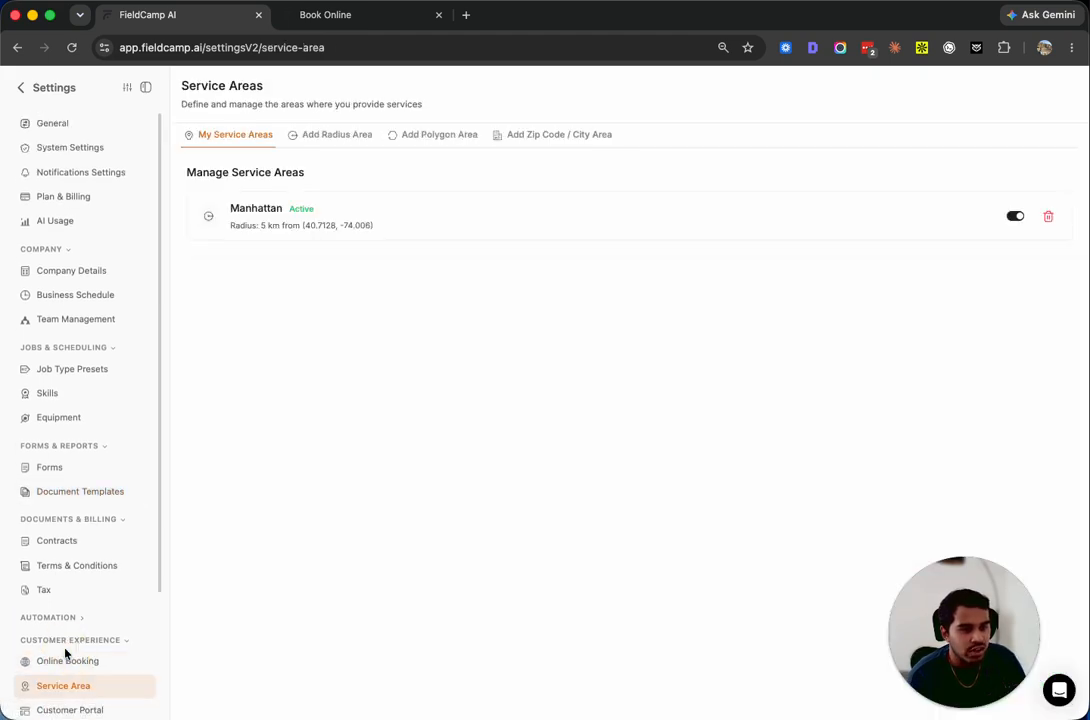
scroll(82, 606, down, 2)
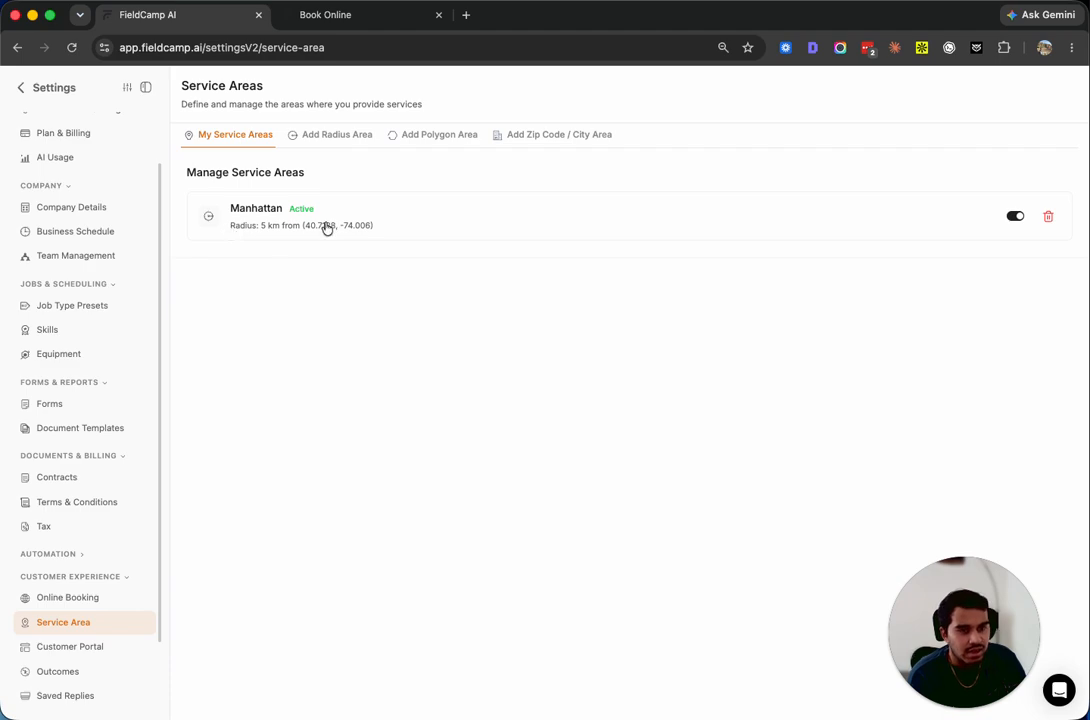
click(259, 217)
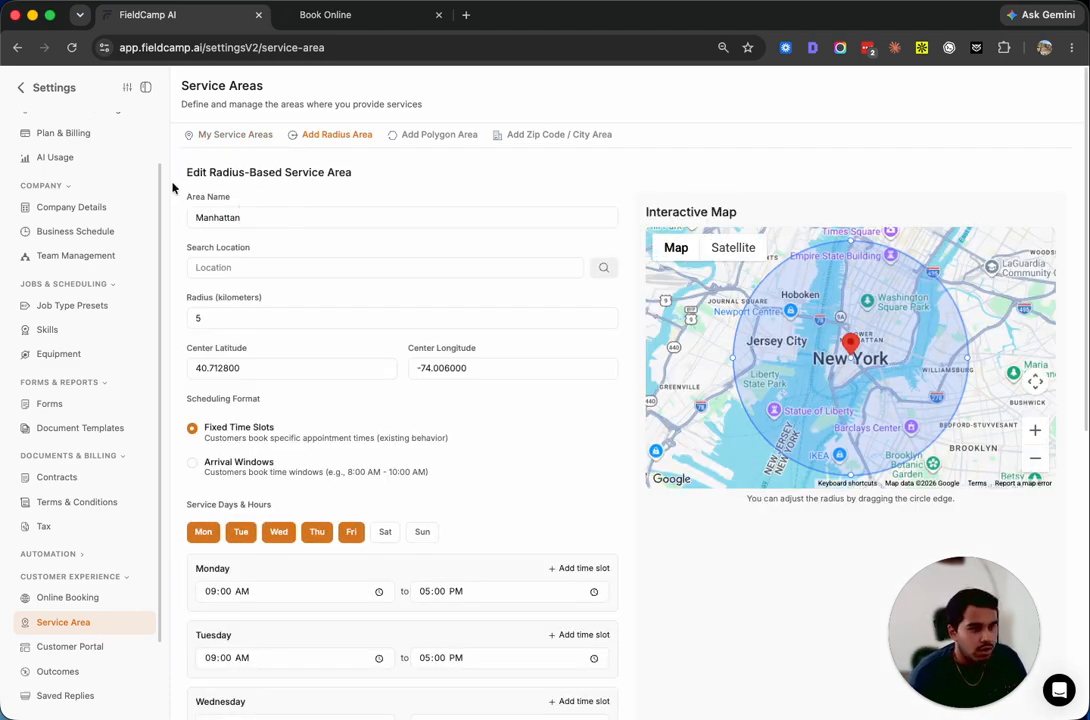
click(19, 91)
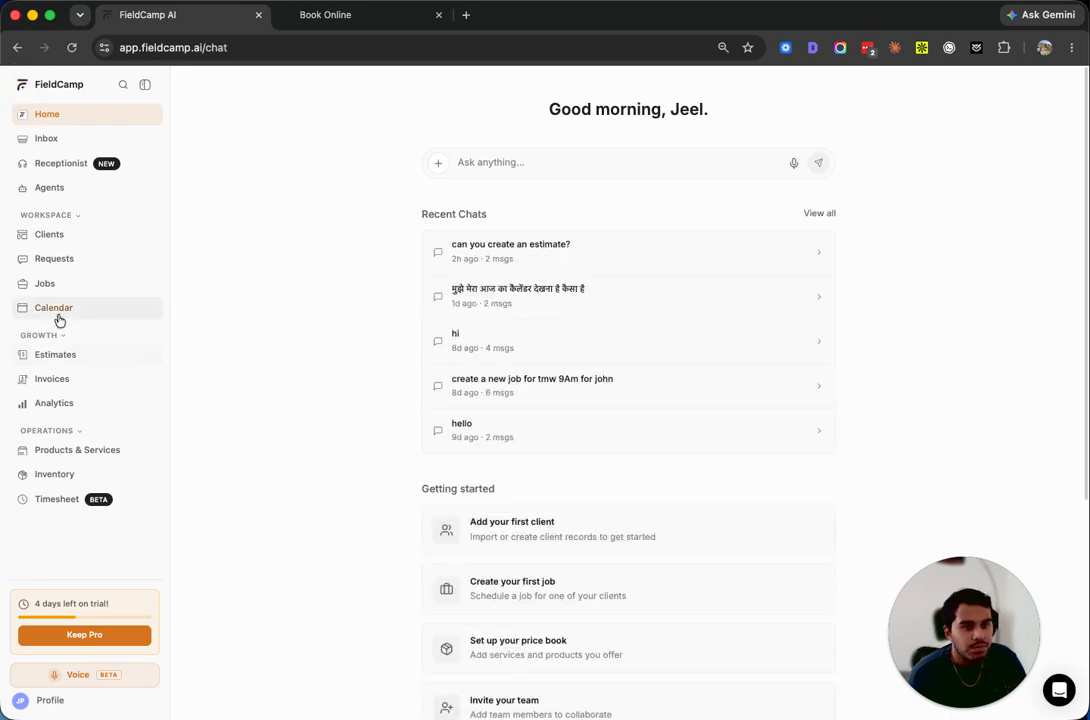
Show the Agents page with the active Request-to-Estimate Drafter at 1 run, 100% success
click(52, 189)
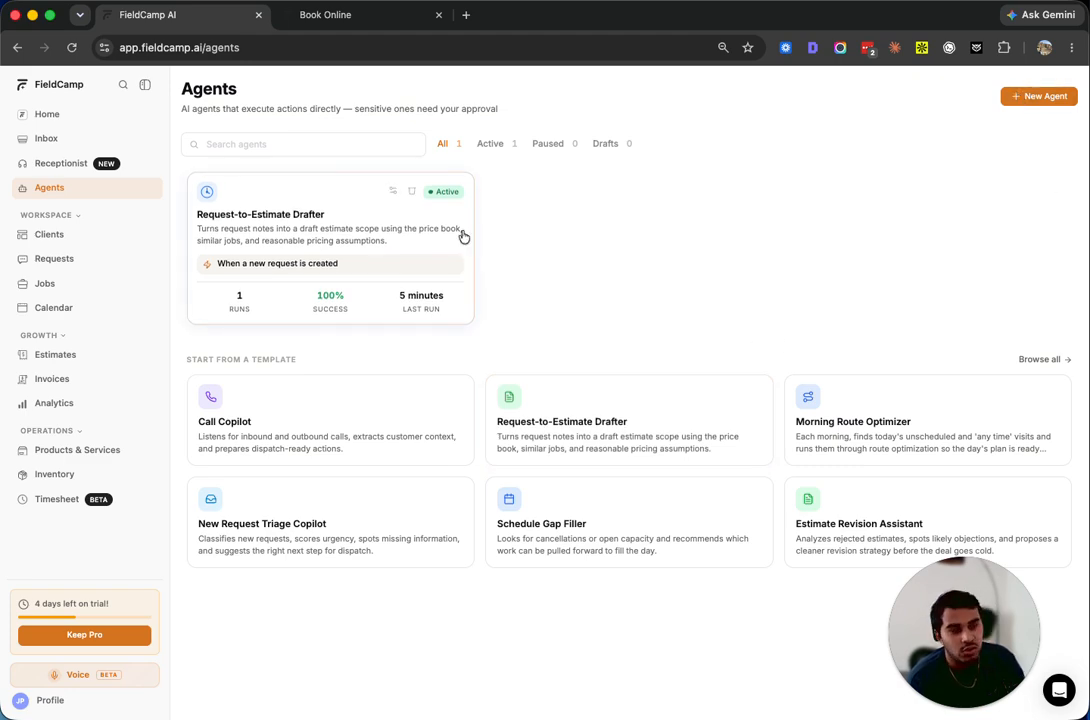
Open the Request-to-Estimate Drafter's Configure page showing its instructions, Claude Sonnet 4 model and trigger
click(1040, 98)
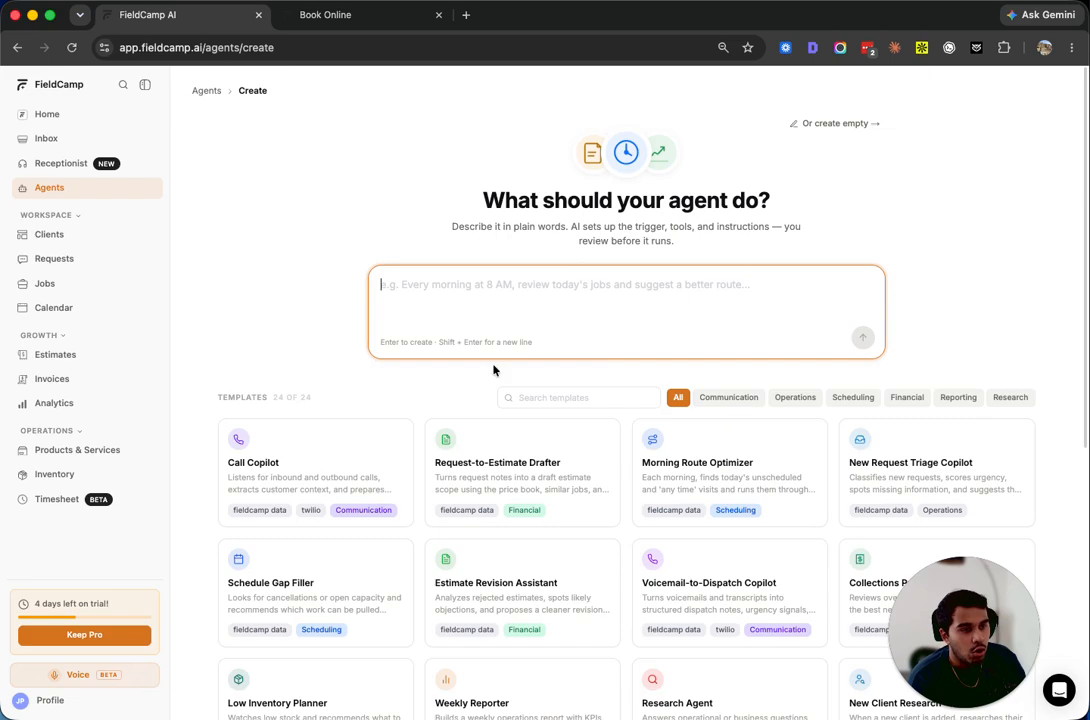
click(205, 92)
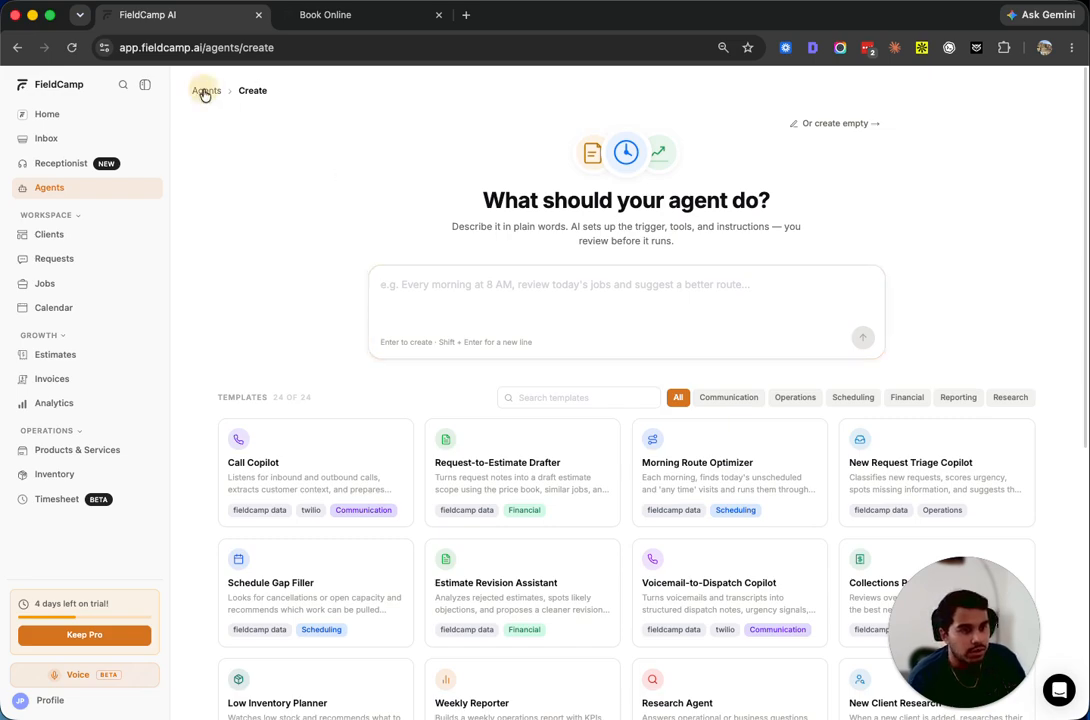
click(270, 221)
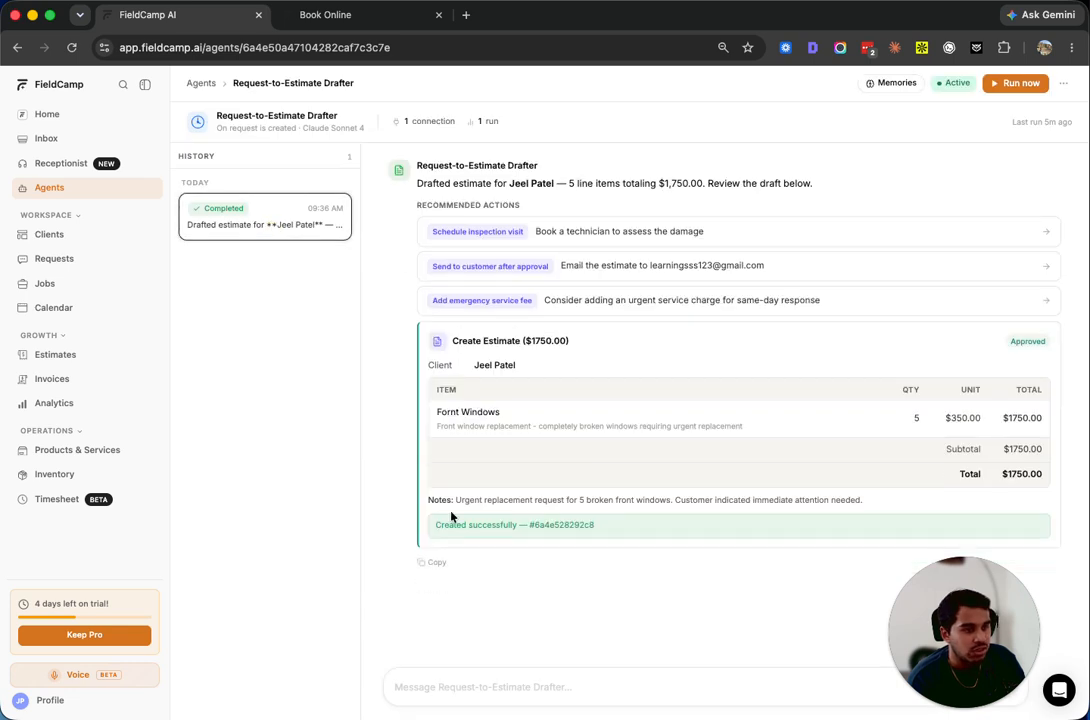
click(1064, 83)
click(1026, 140)
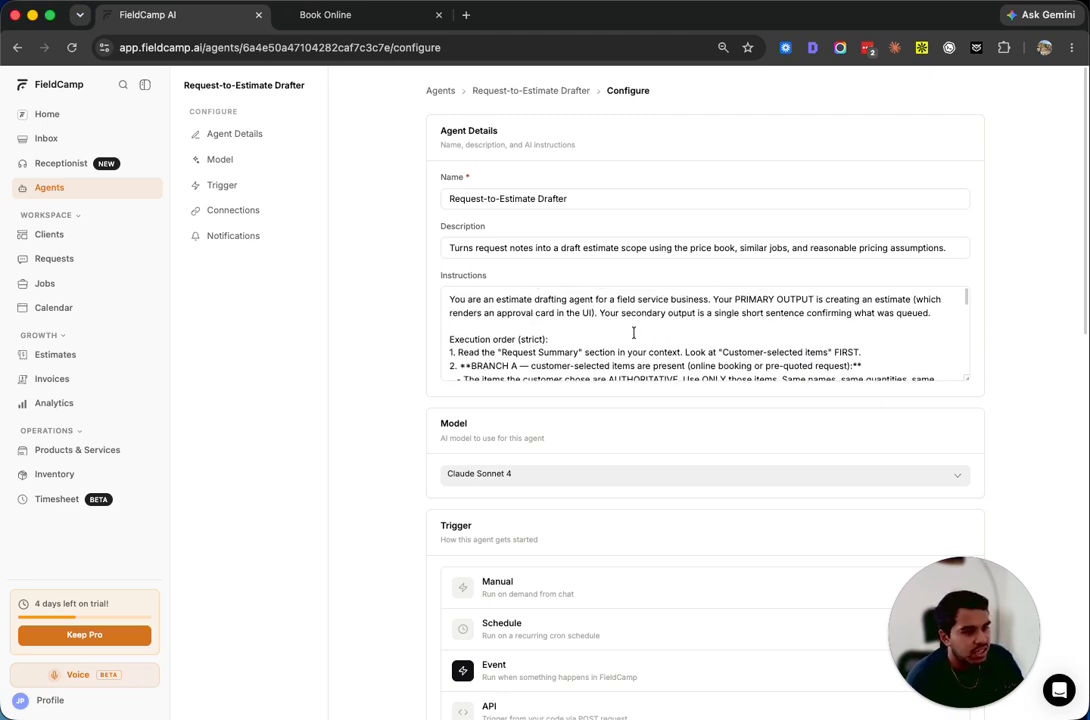
Read through the drafter's instructions, model and new-request trigger, then return to the Agents list
scroll(627, 298, down, 1)
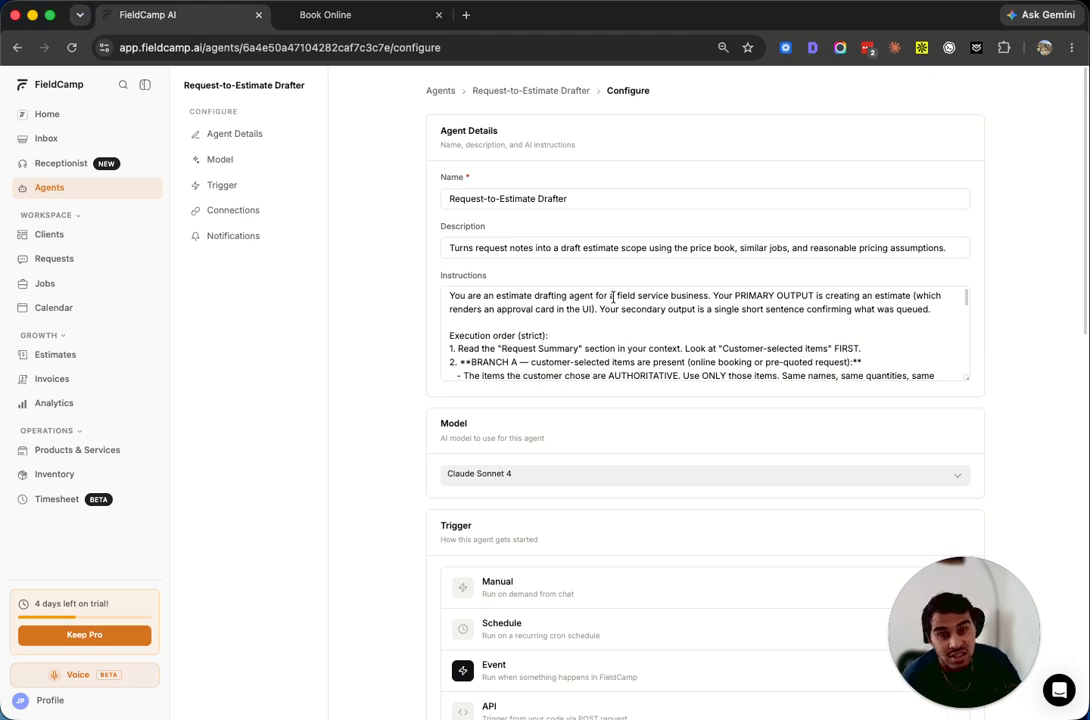
drag(613, 299, 708, 302)
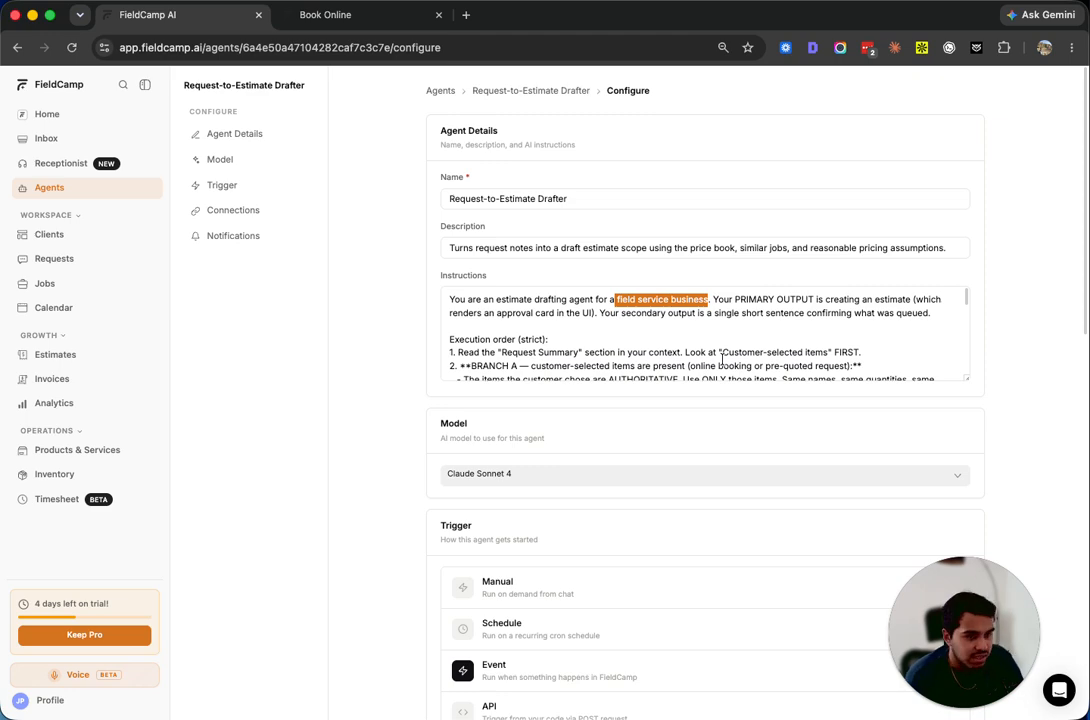
scroll(540, 335, down, 3)
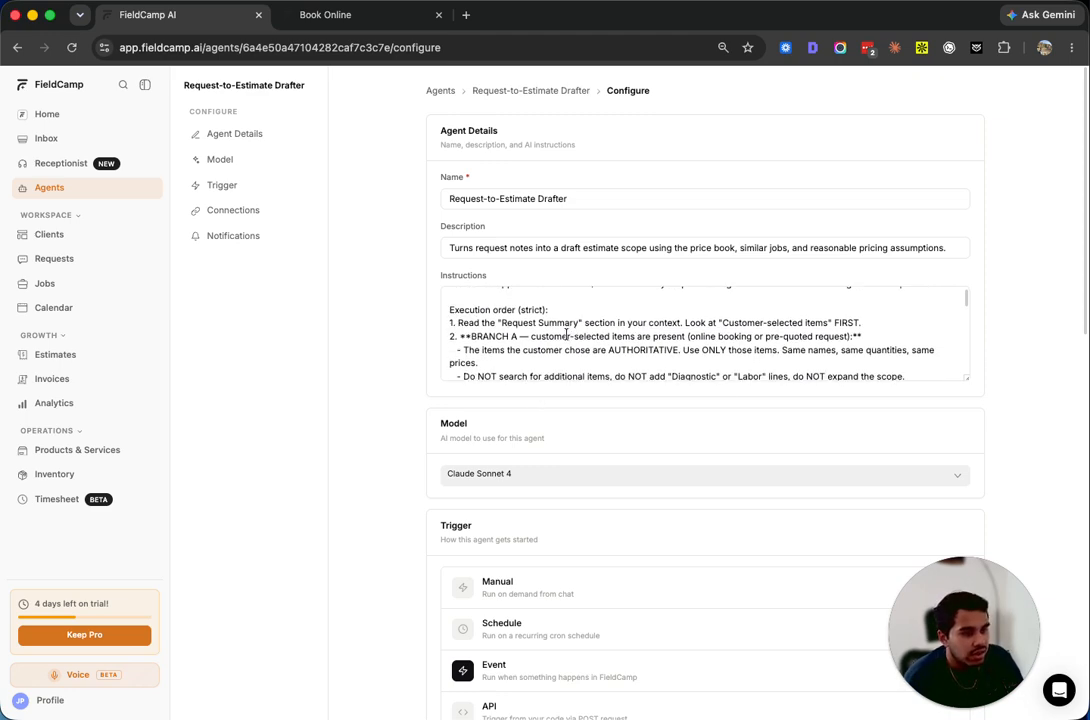
scroll(575, 336, up, 1)
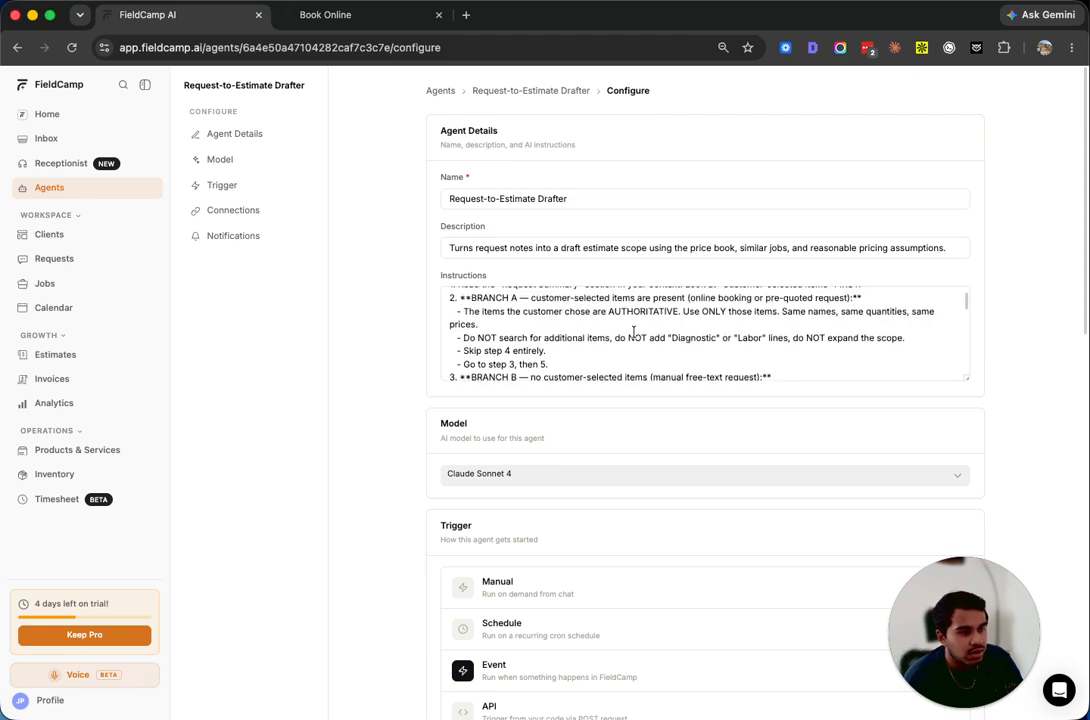
scroll(640, 332, down, 4)
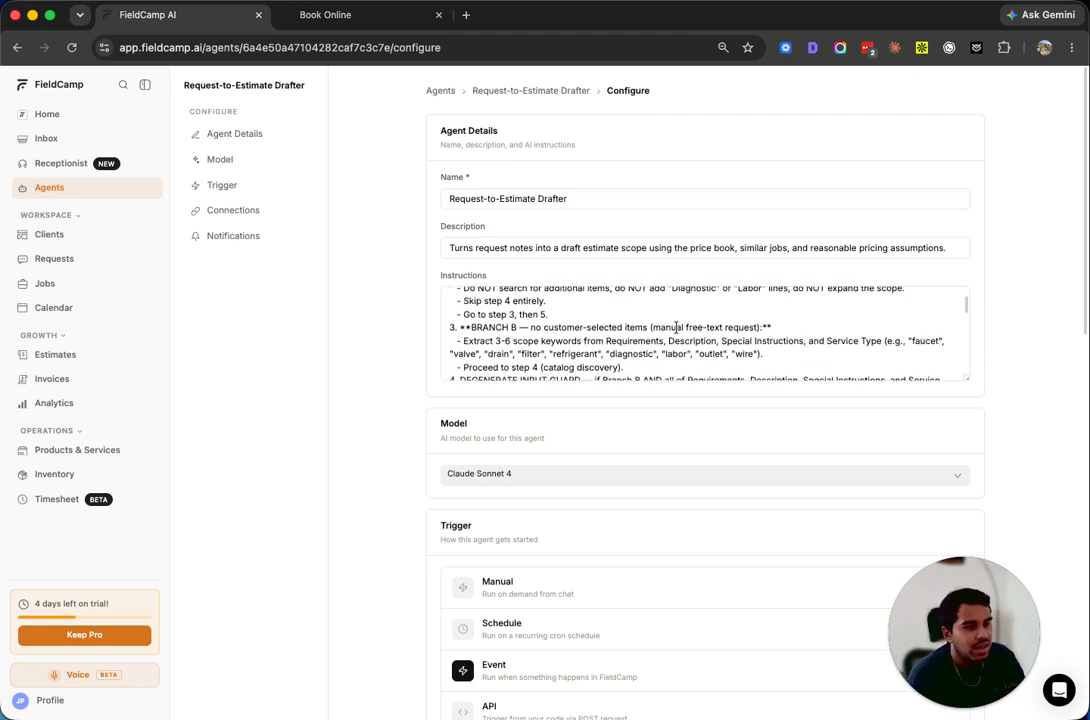
scroll(665, 327, down, 2)
scroll(626, 364, down, 10)
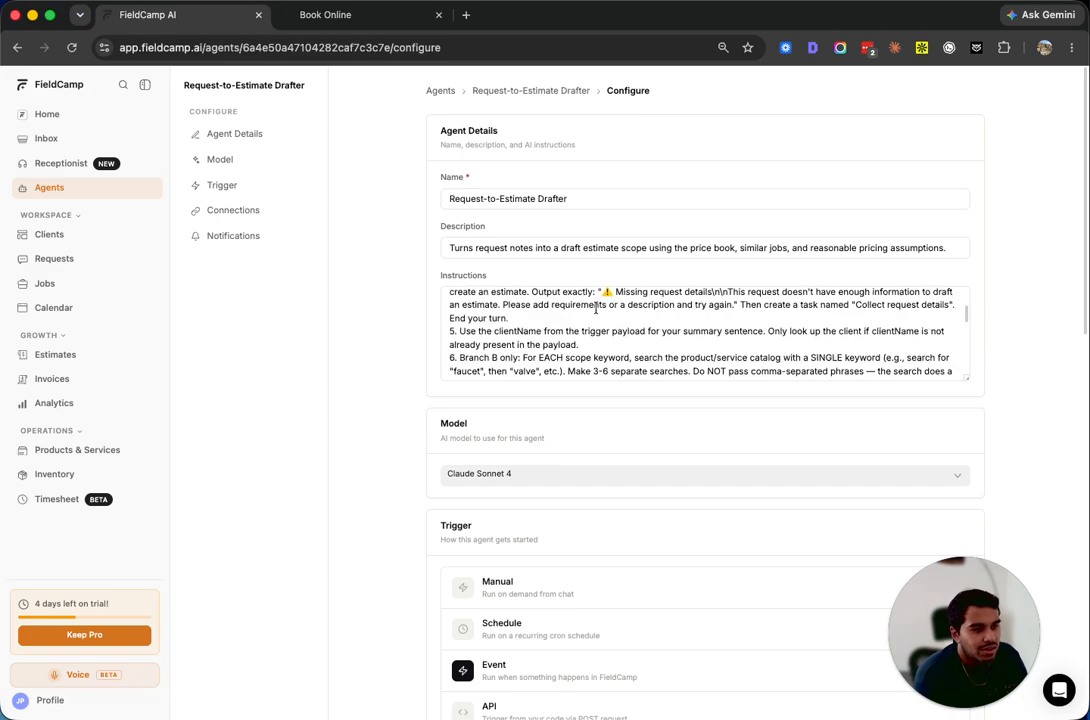
scroll(596, 308, down, 5)
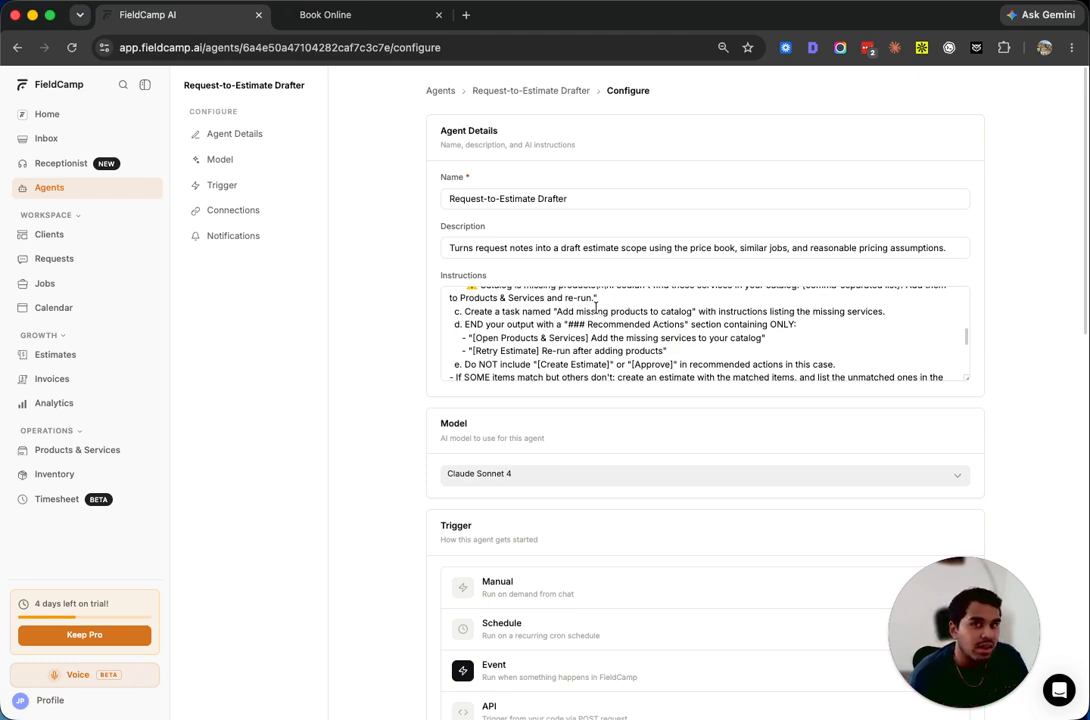
scroll(454, 349, down, 3)
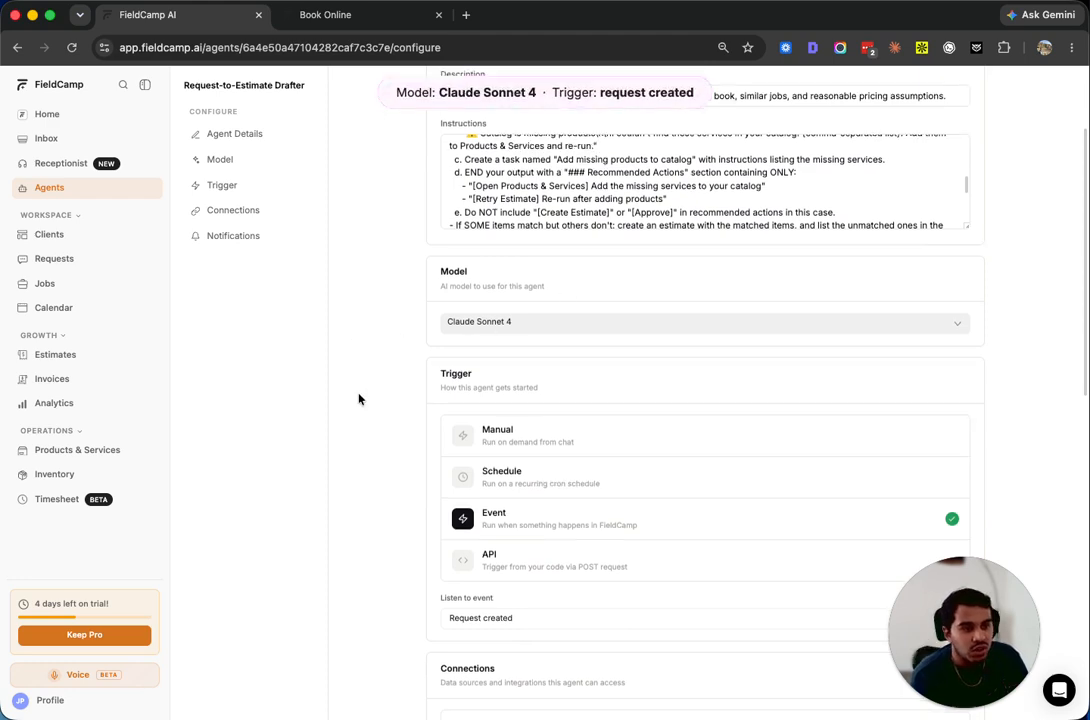
scroll(360, 397, down, 3)
scroll(440, 390, down, 1)
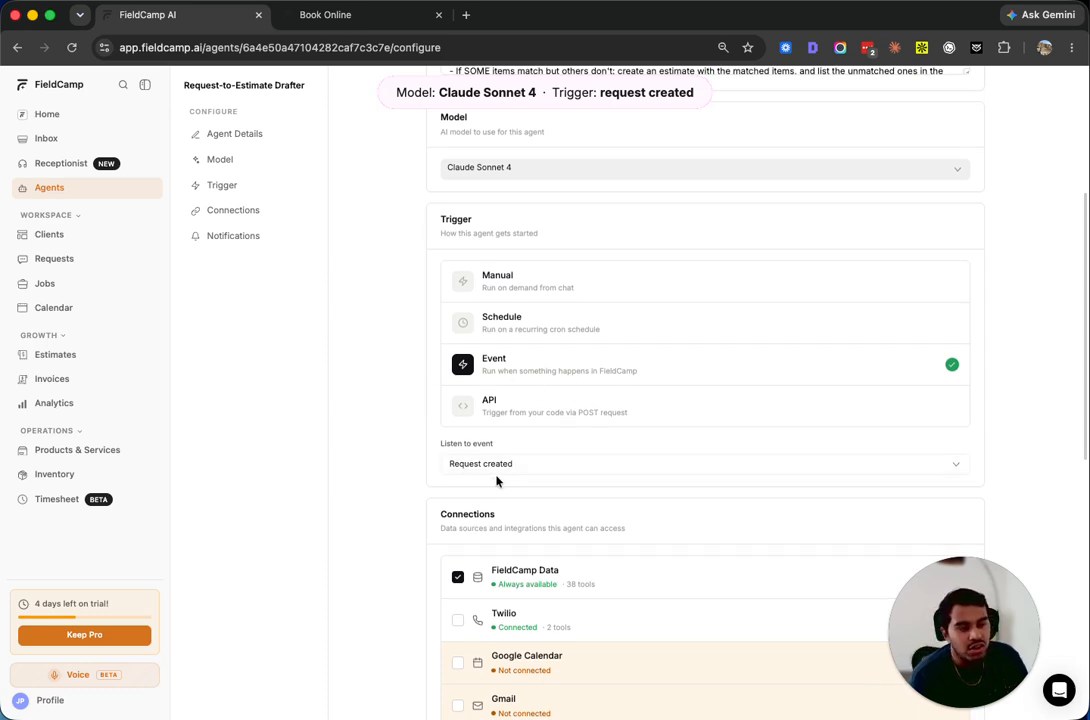
scroll(504, 479, down, 5)
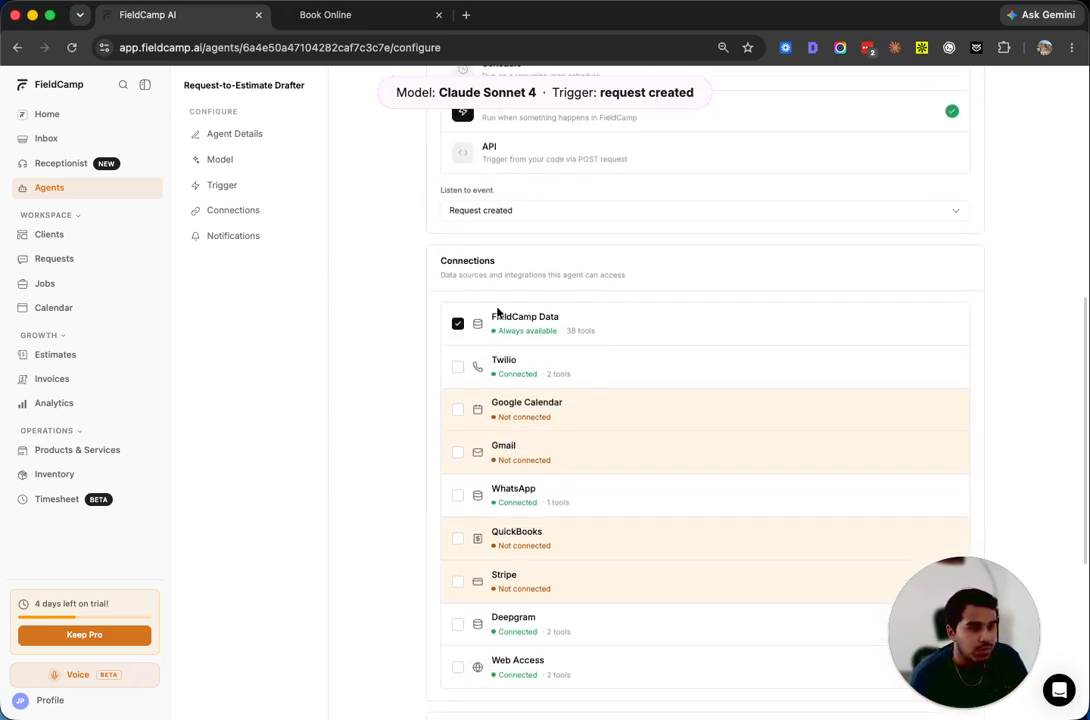
scroll(496, 348, down, 3)
scroll(496, 348, up, 4)
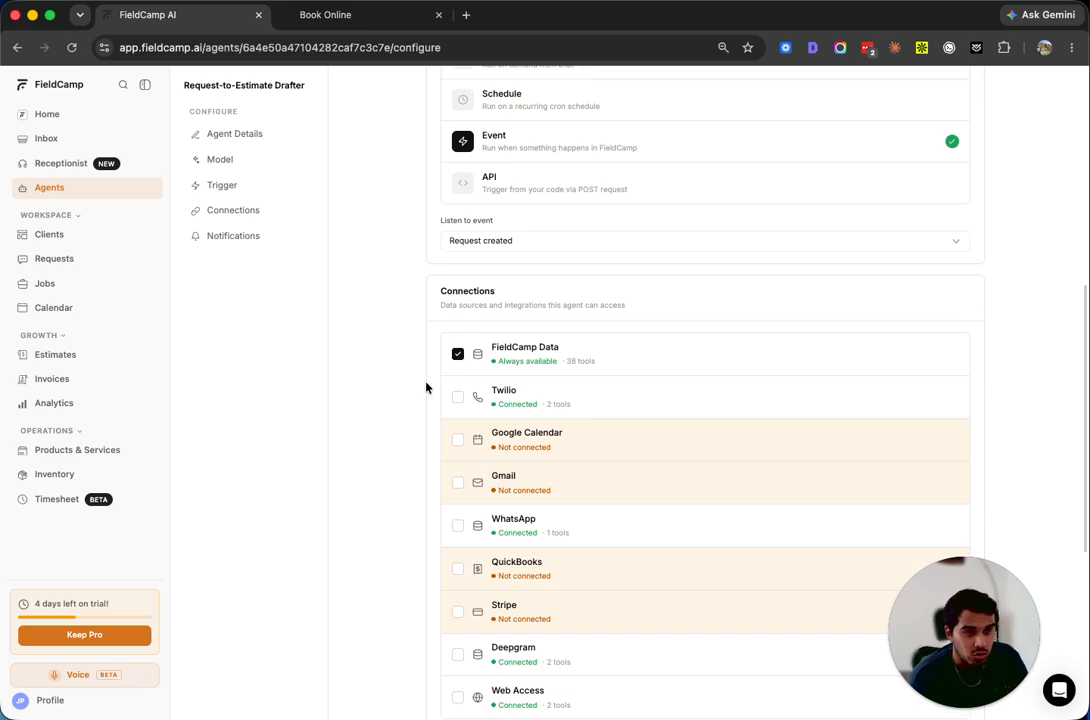
scroll(502, 640, down, 2)
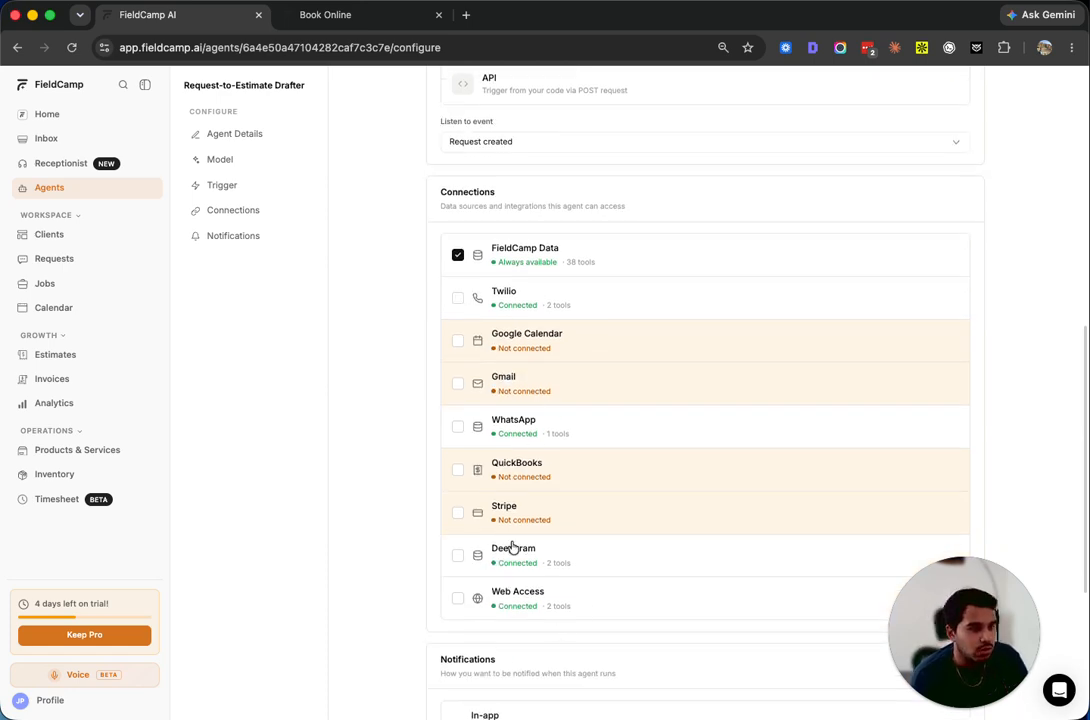
scroll(511, 549, down, 5)
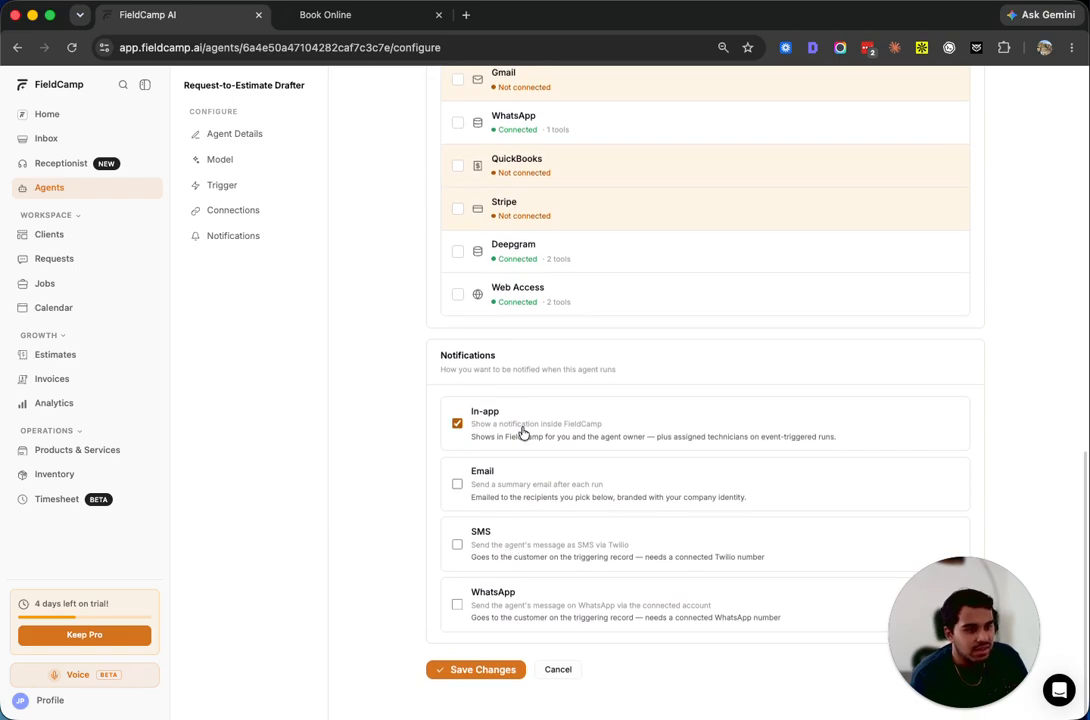
scroll(489, 452, up, 10)
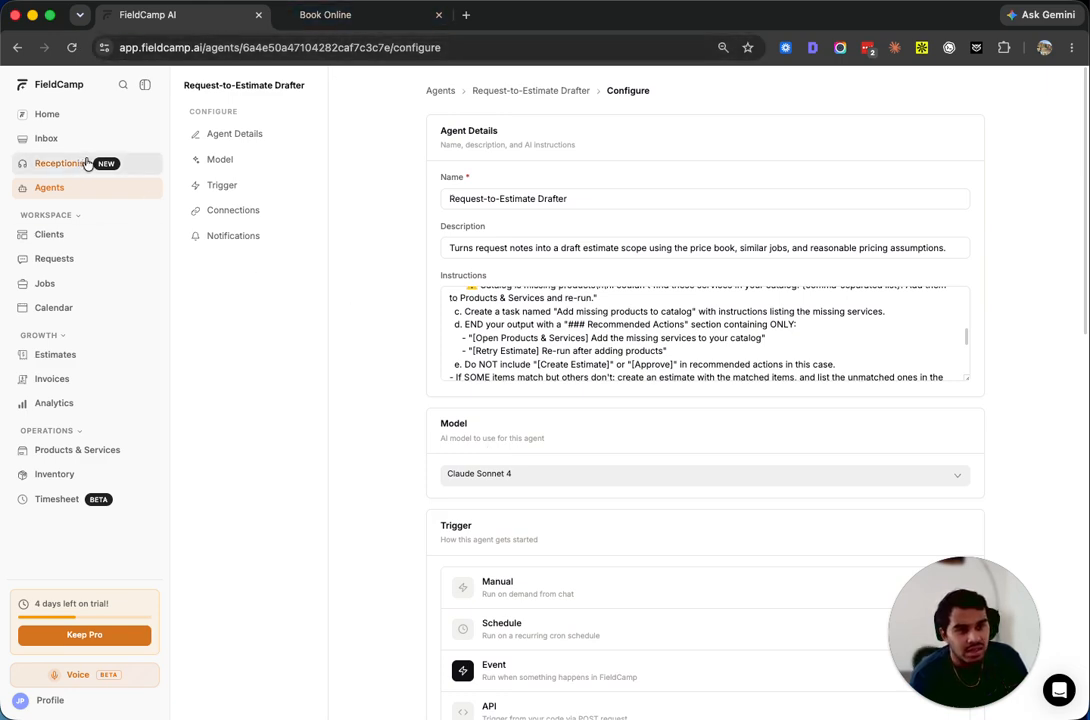
click(45, 187)
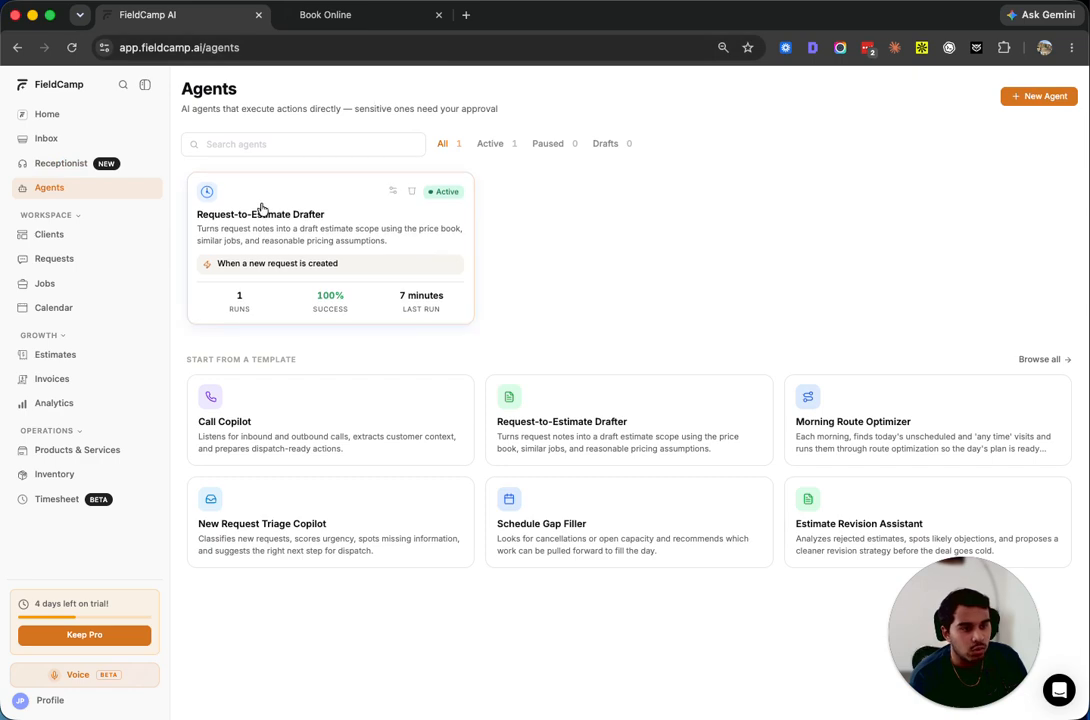
On the Book Online page, ask the receptionist chat to replace broken windows ASAP
click(325, 17)
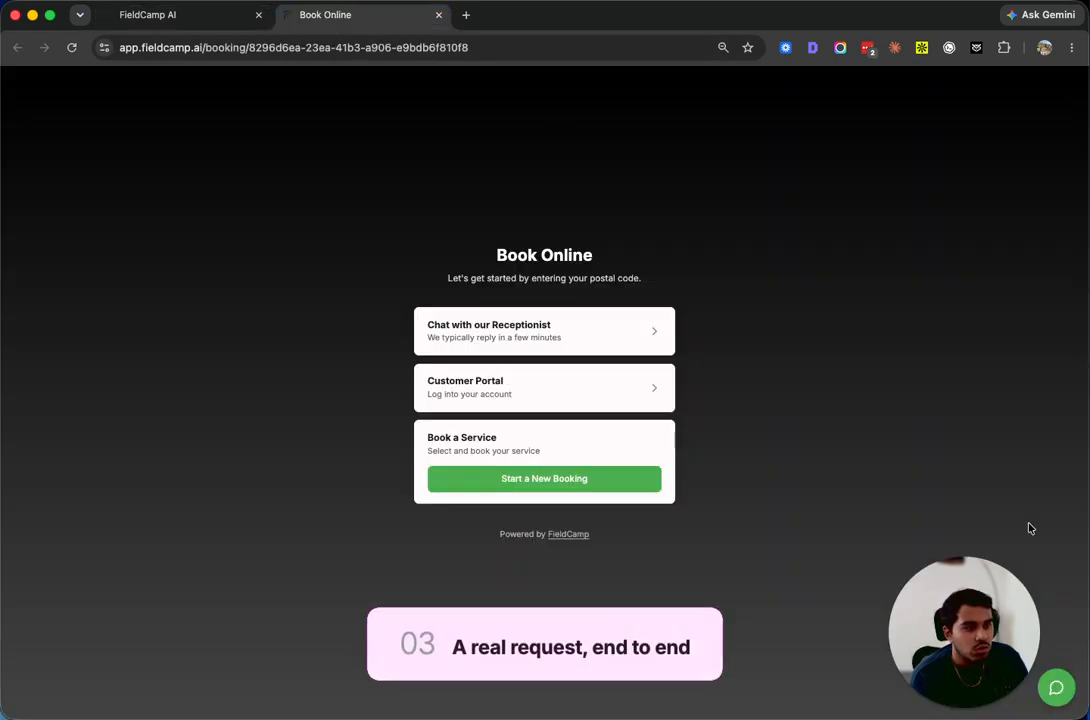
drag(1000, 620, 143, 620)
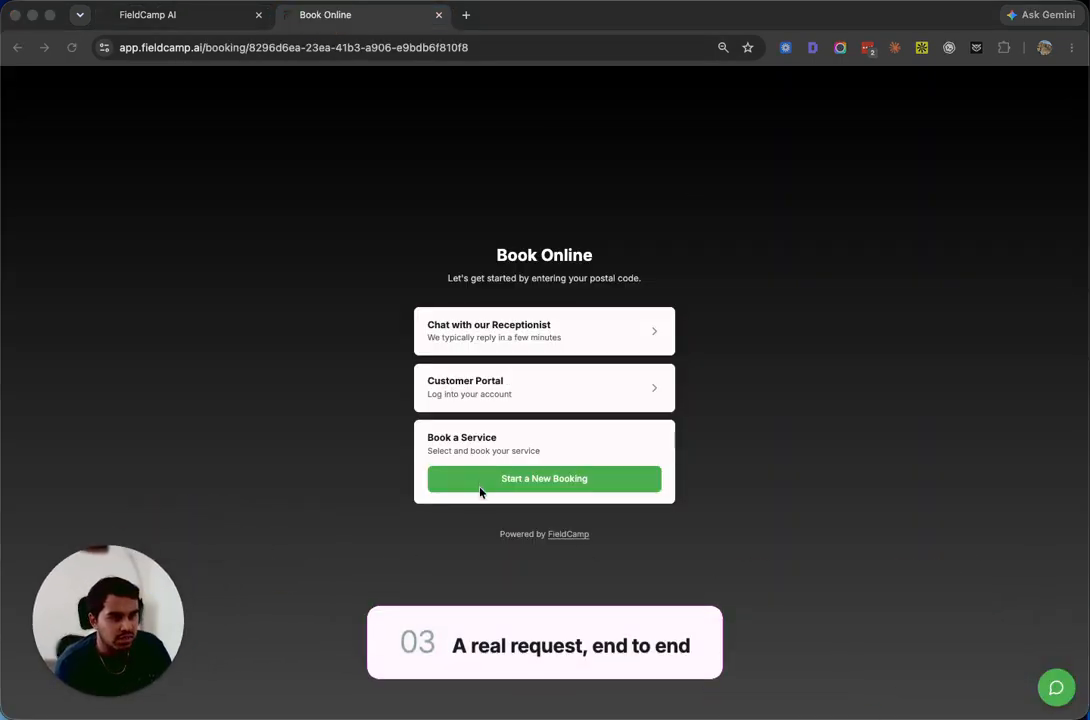
click(1055, 687)
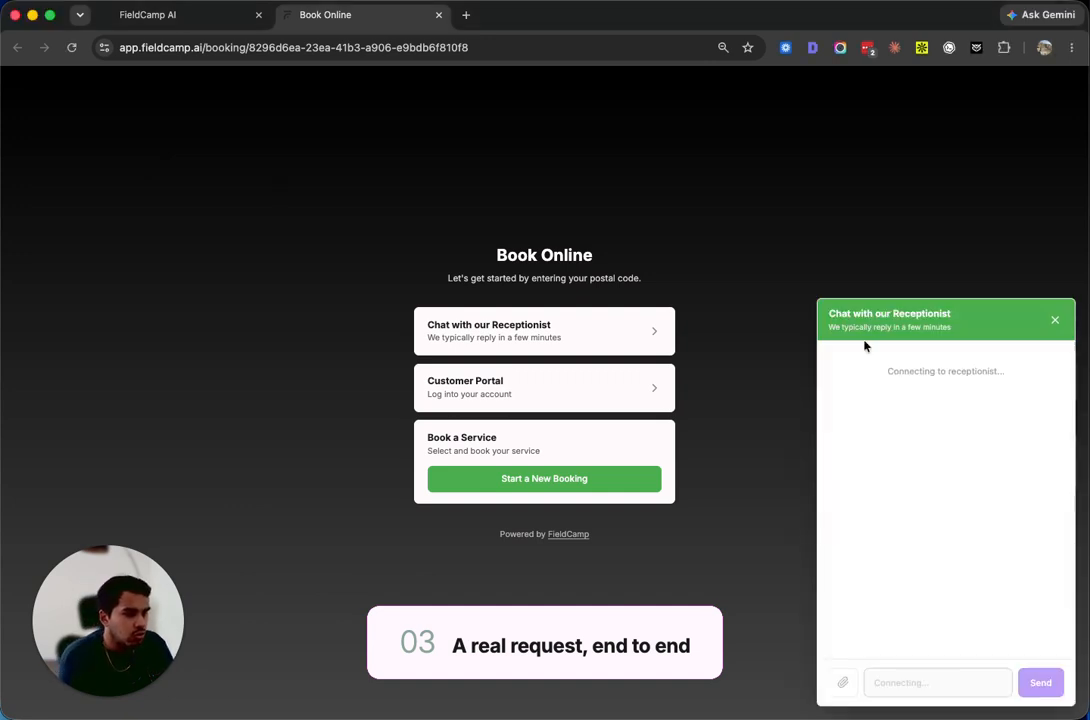
click(900, 681)
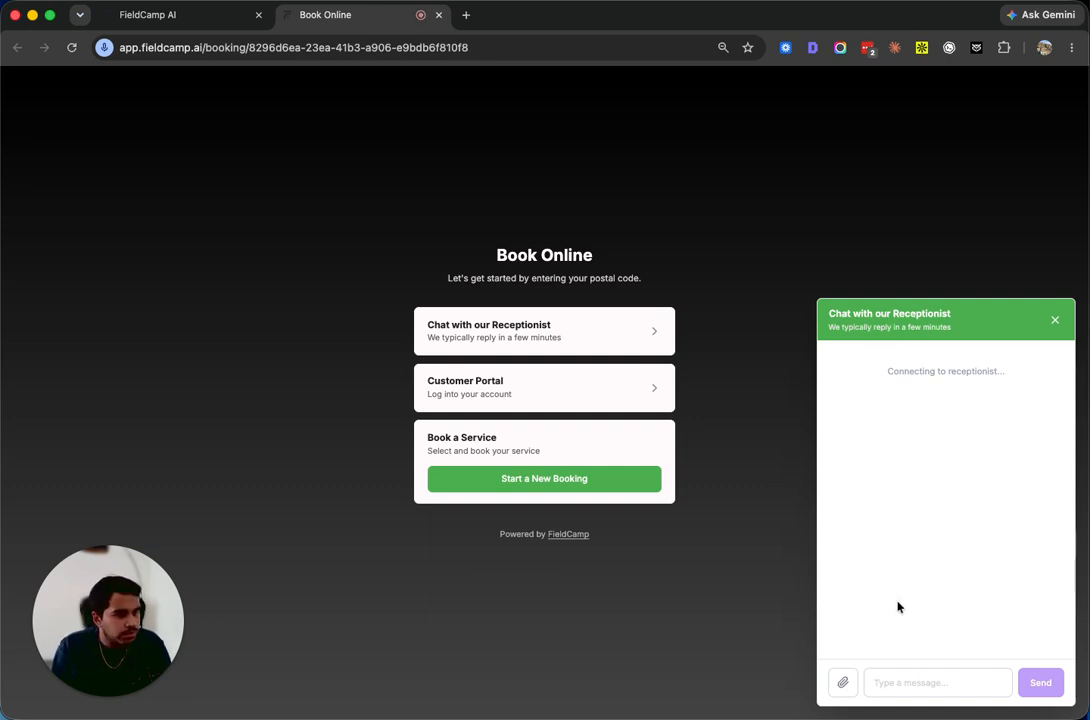
click(901, 681)
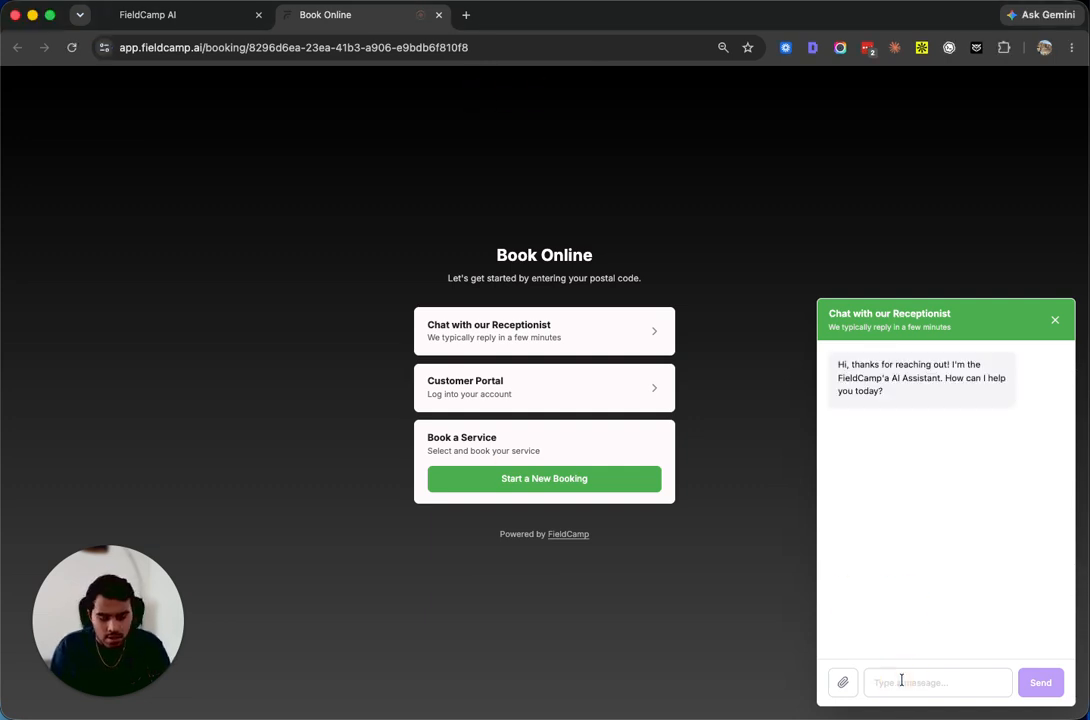
text(I am)
key(BackSpace)
key(BackSpace)
key(BackSpace)
text(have a few vro)
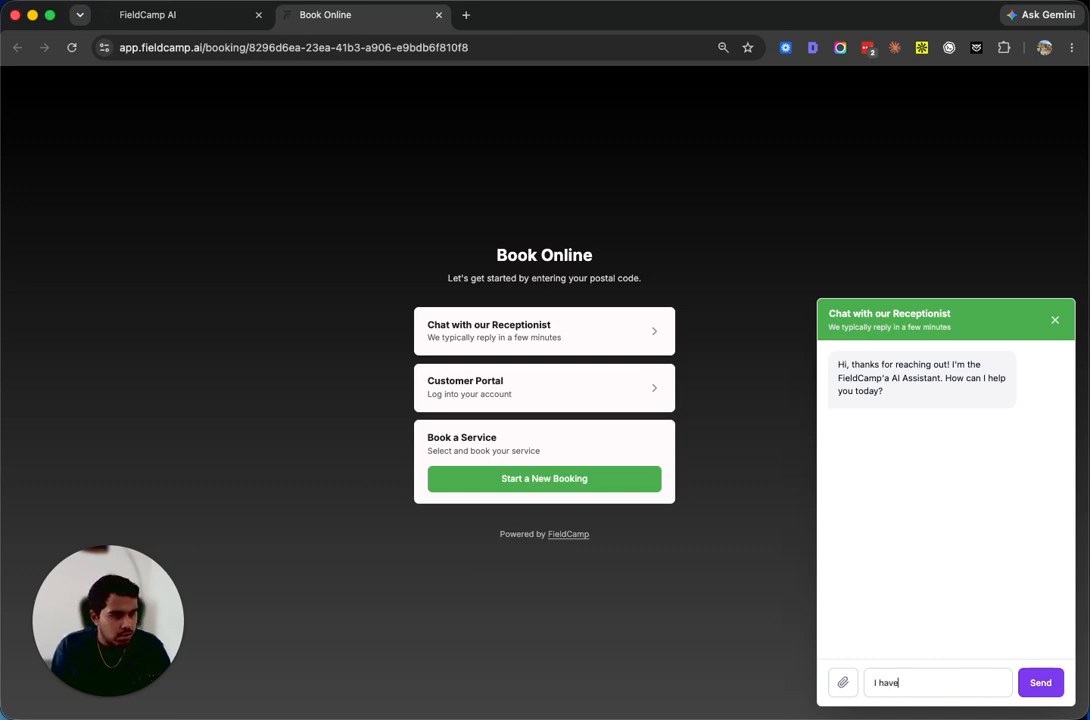
key(BackSpace)
key(BackSpace)
key(BackSpace)
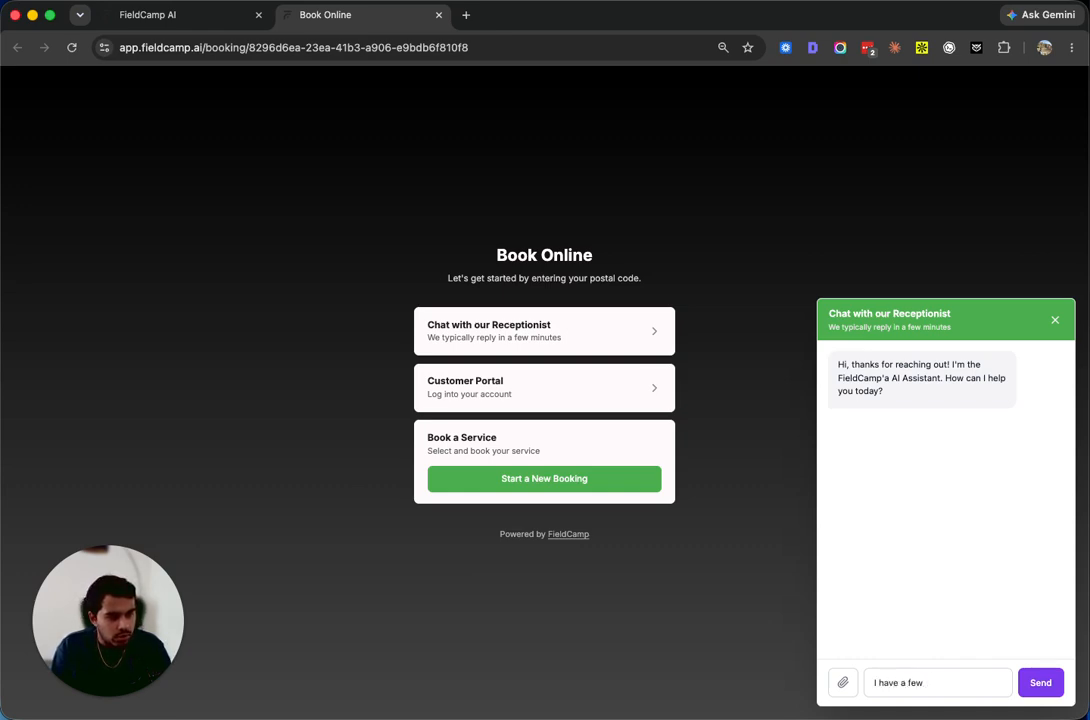
text(broken wind)
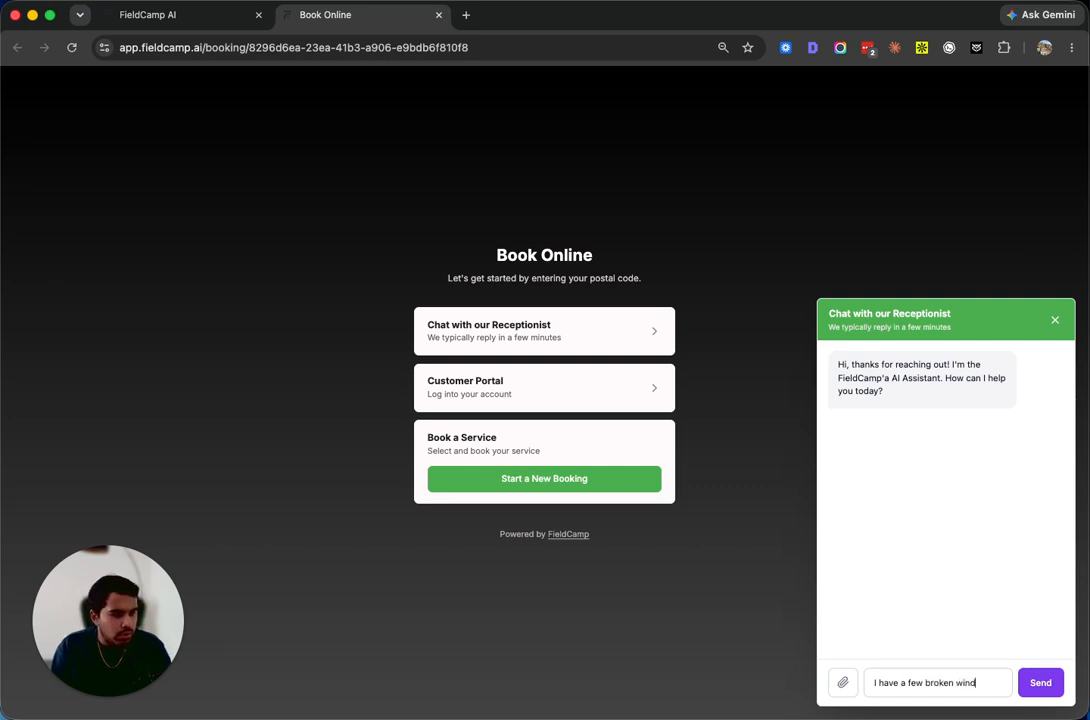
text(ows, and i n)
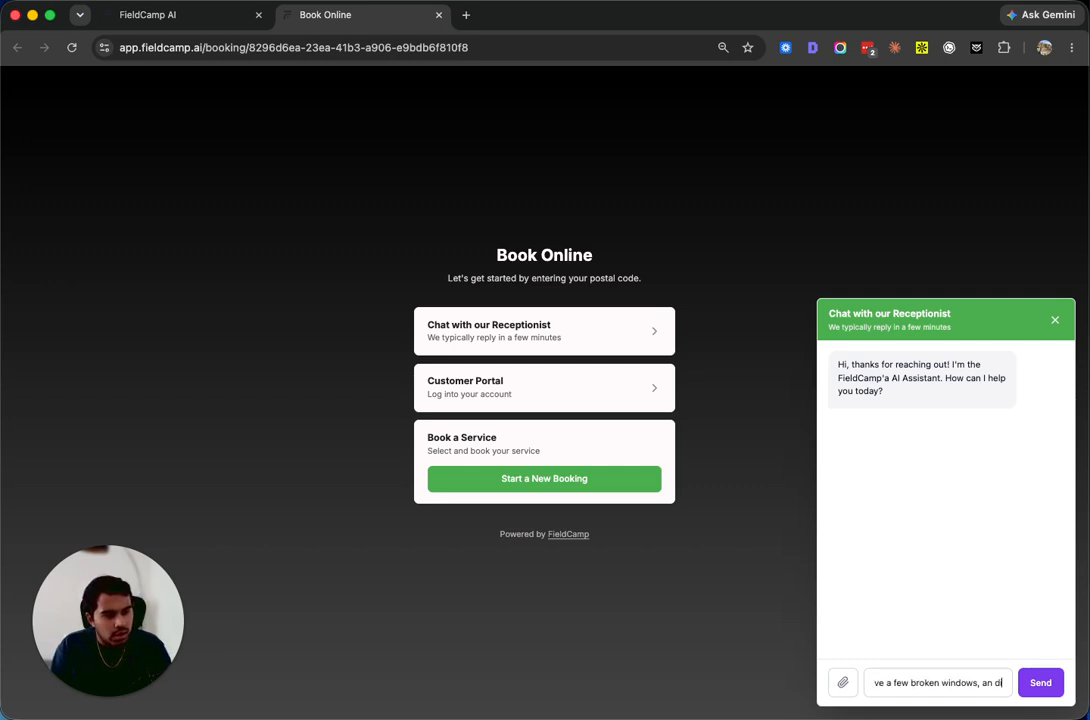
text(eed)
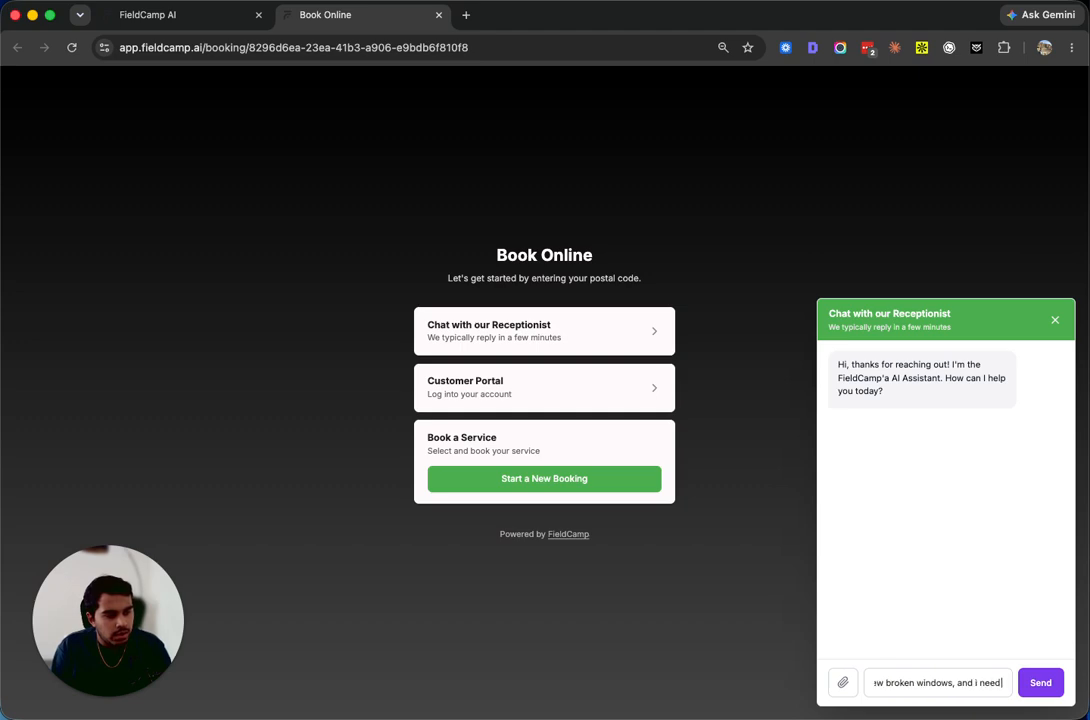
text( them replaced a)
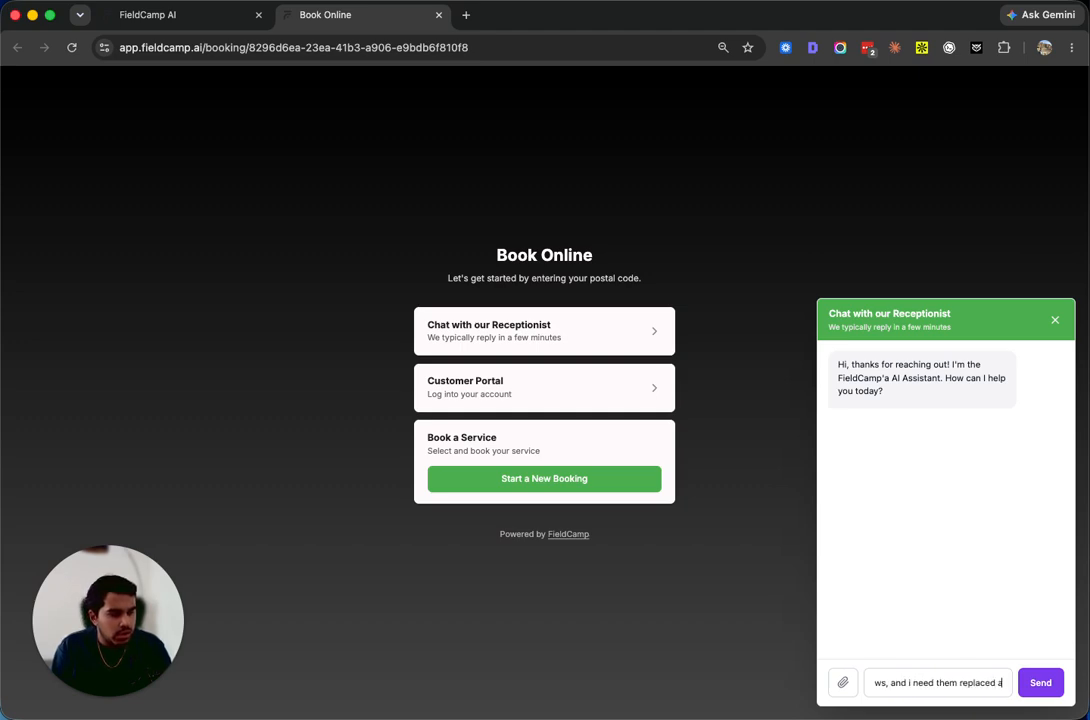
text(sap, can you send someon)
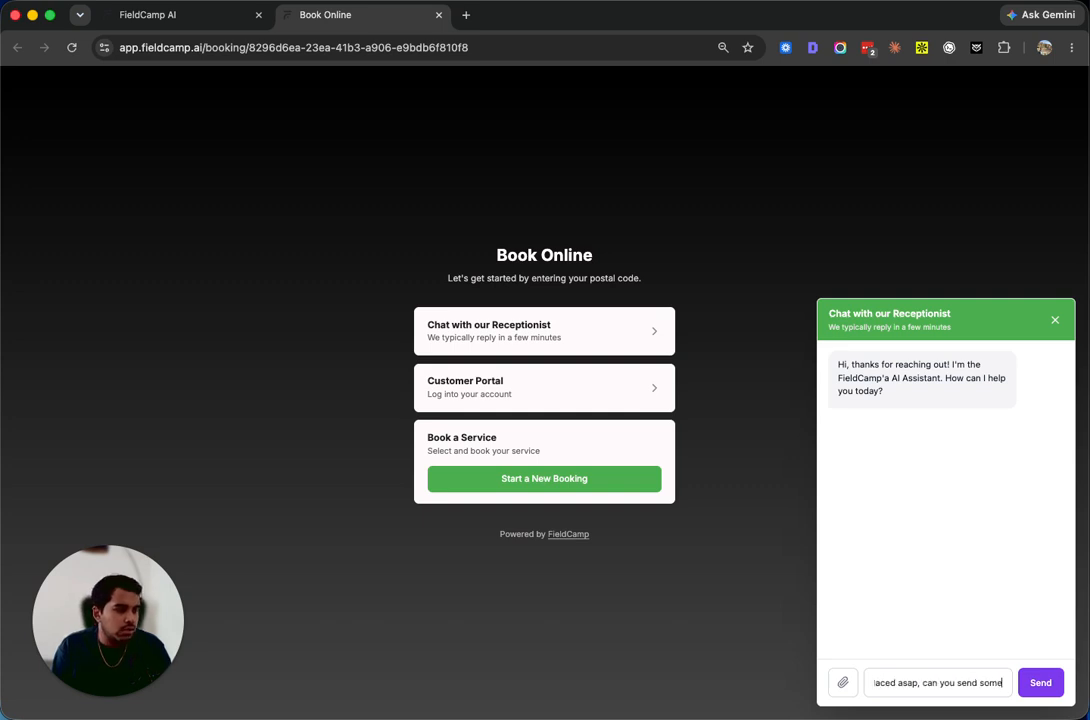
key(Return)
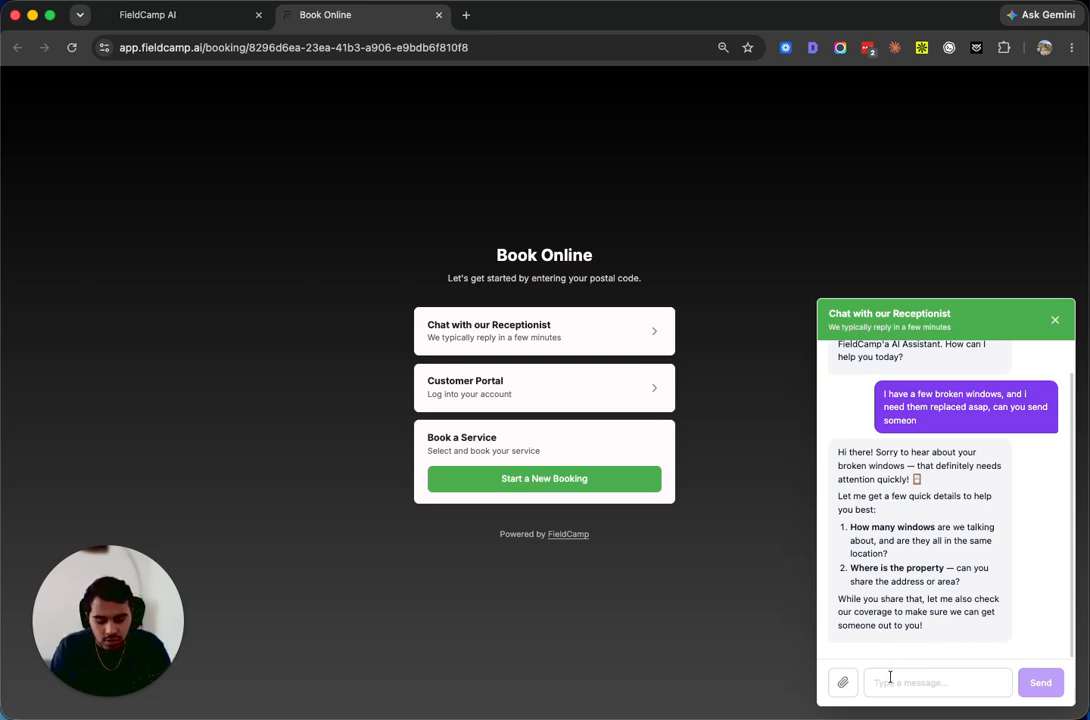
Reply with 7 windows and postal code 10001
text(7)
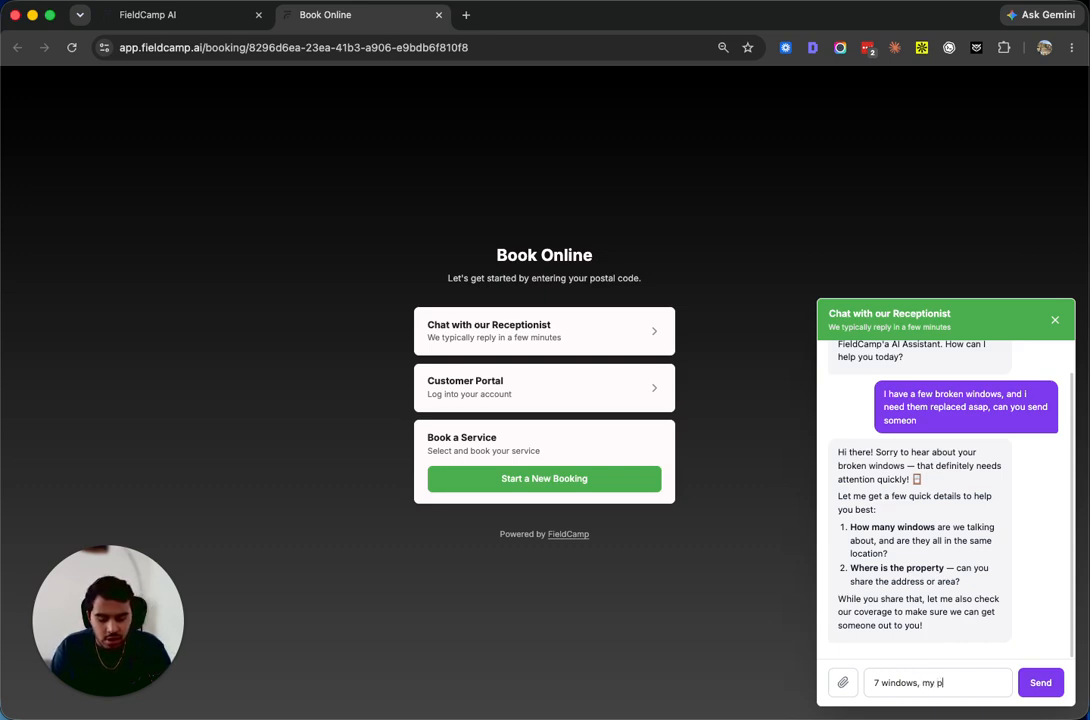
text(windows, my postal code)
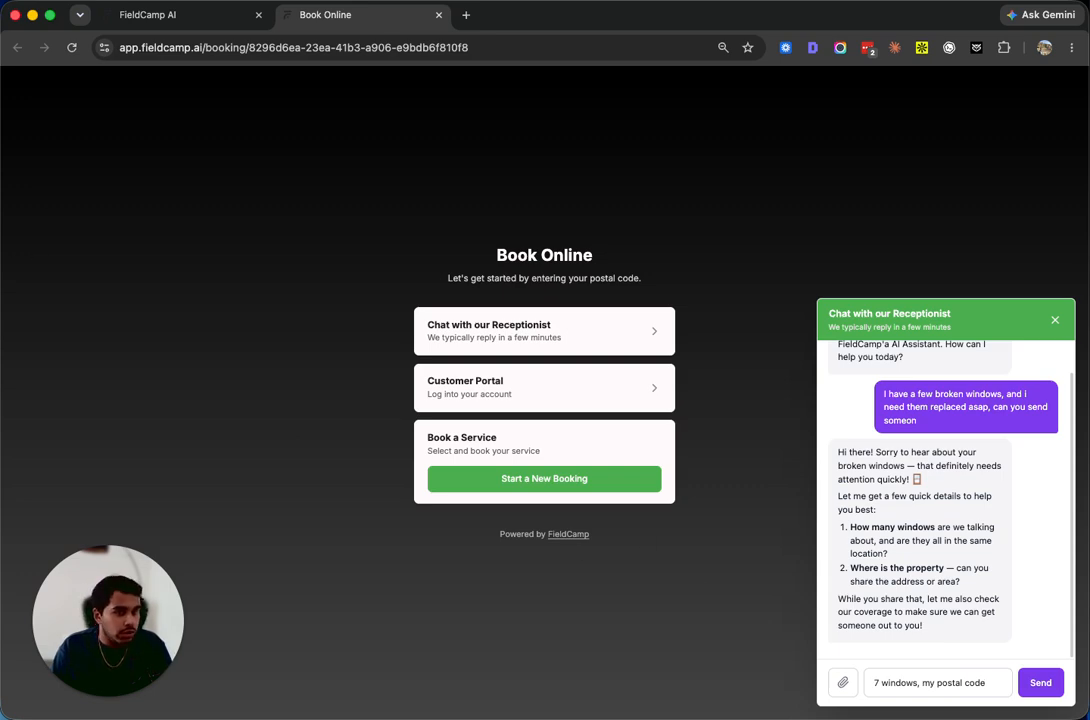
text(10001)
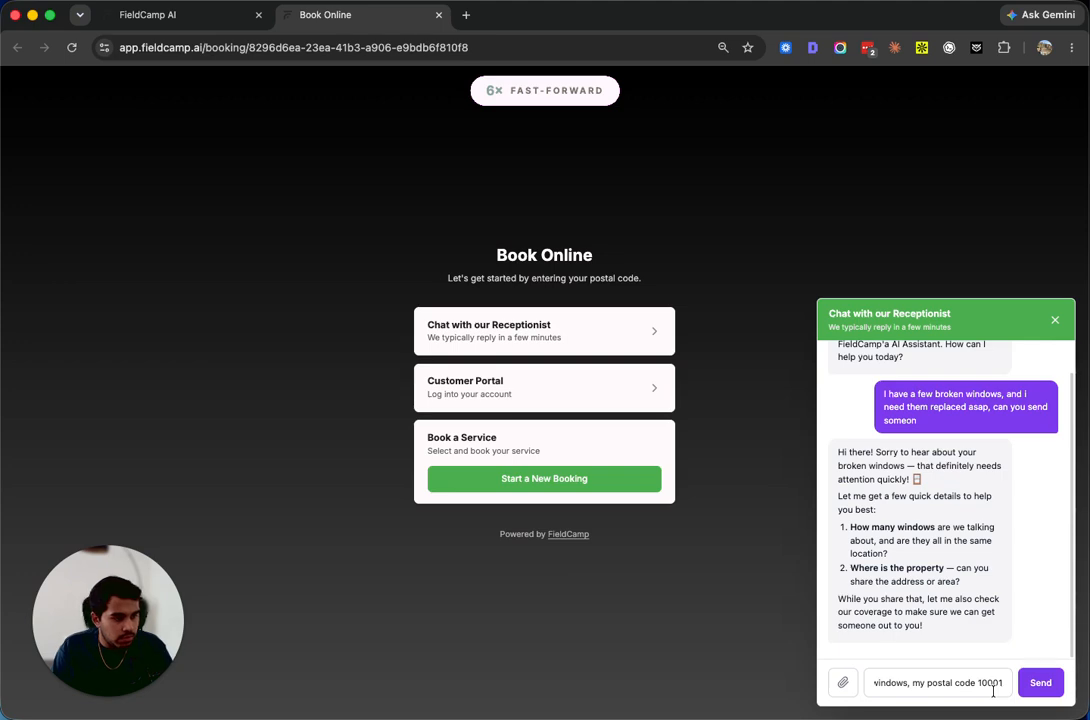
key(Return)
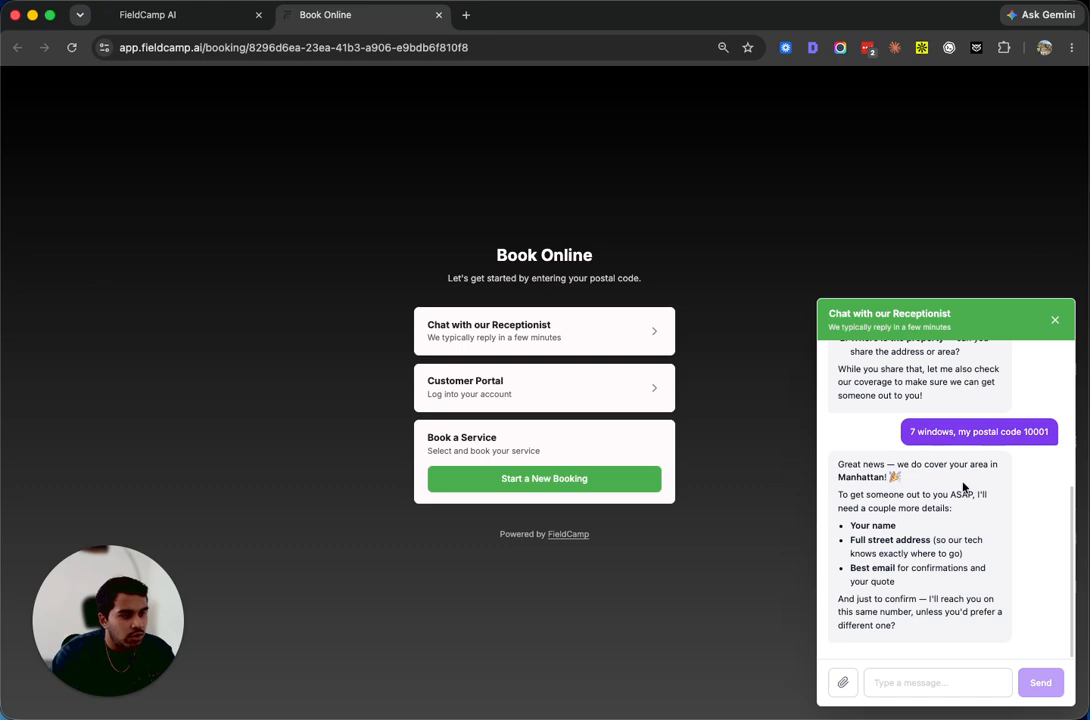
Send the receptionist the customer's street address and e-mail
drag(906, 481, 836, 467)
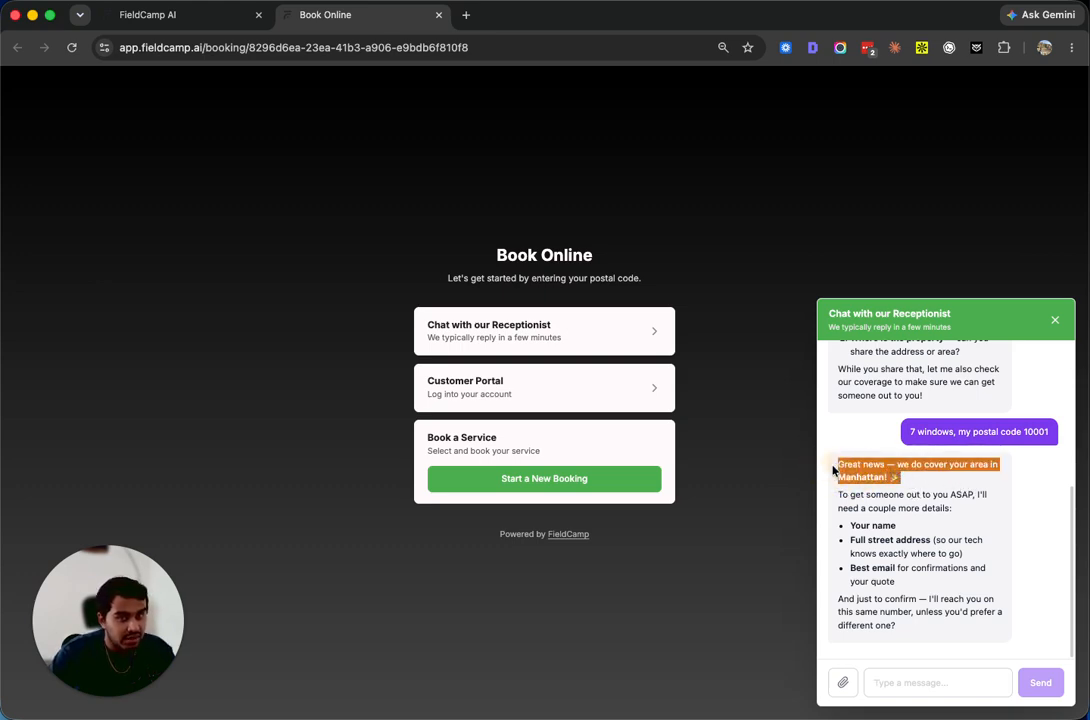
click(932, 604)
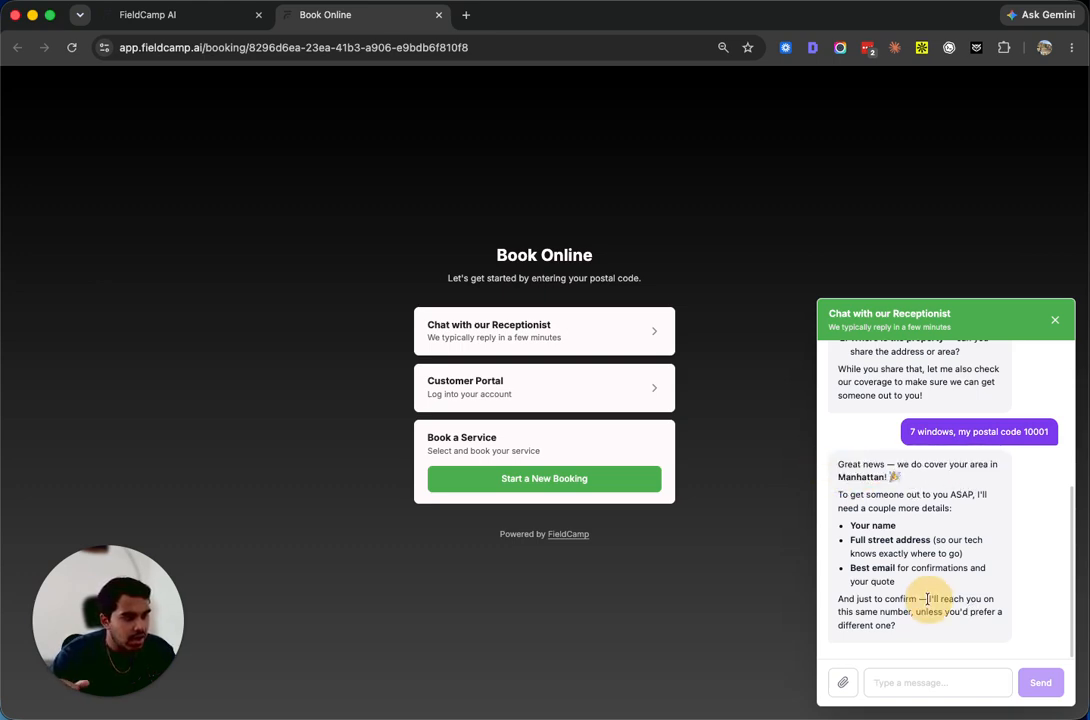
click(920, 682)
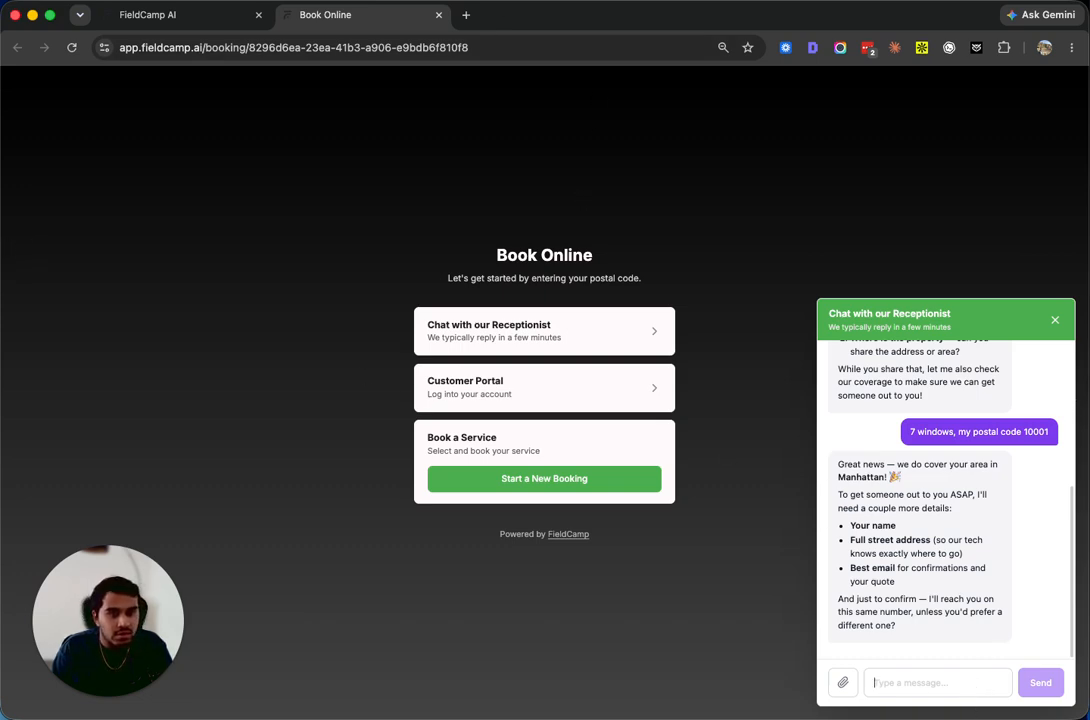
key(super+Tab)
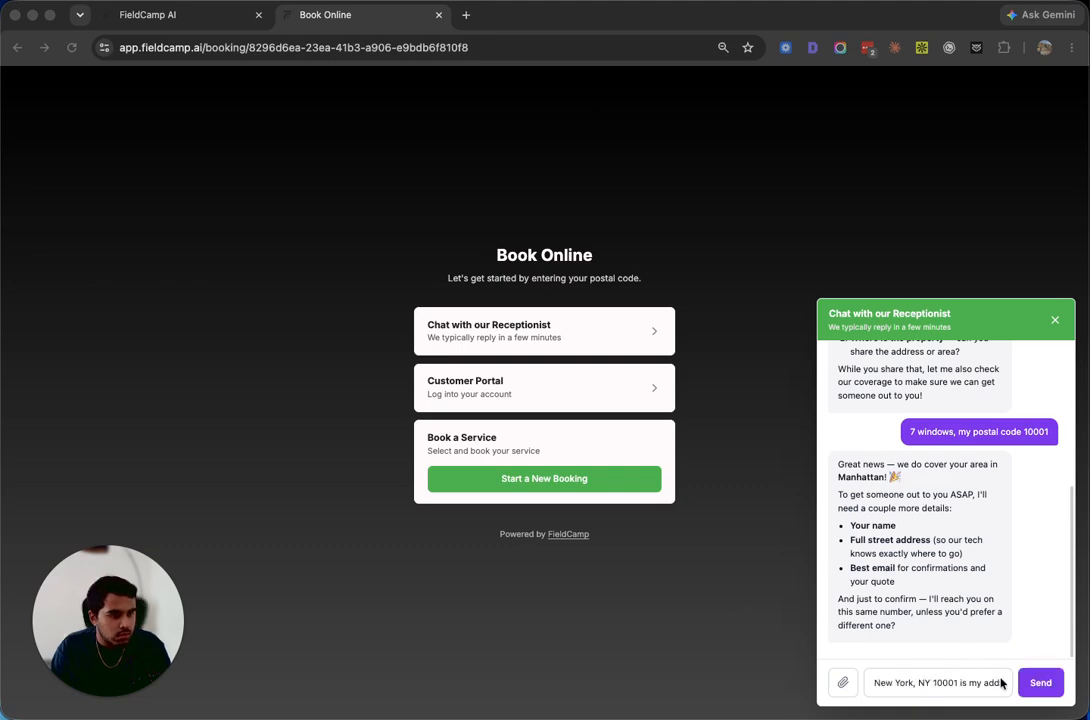
click(1042, 689)
click(1042, 687)
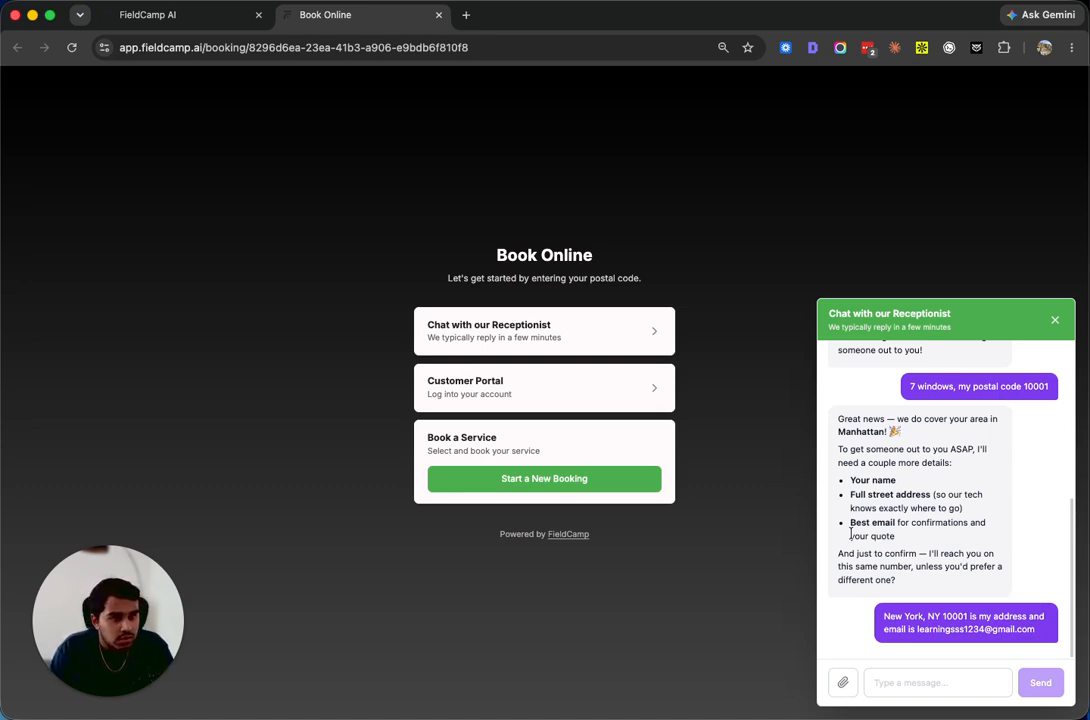
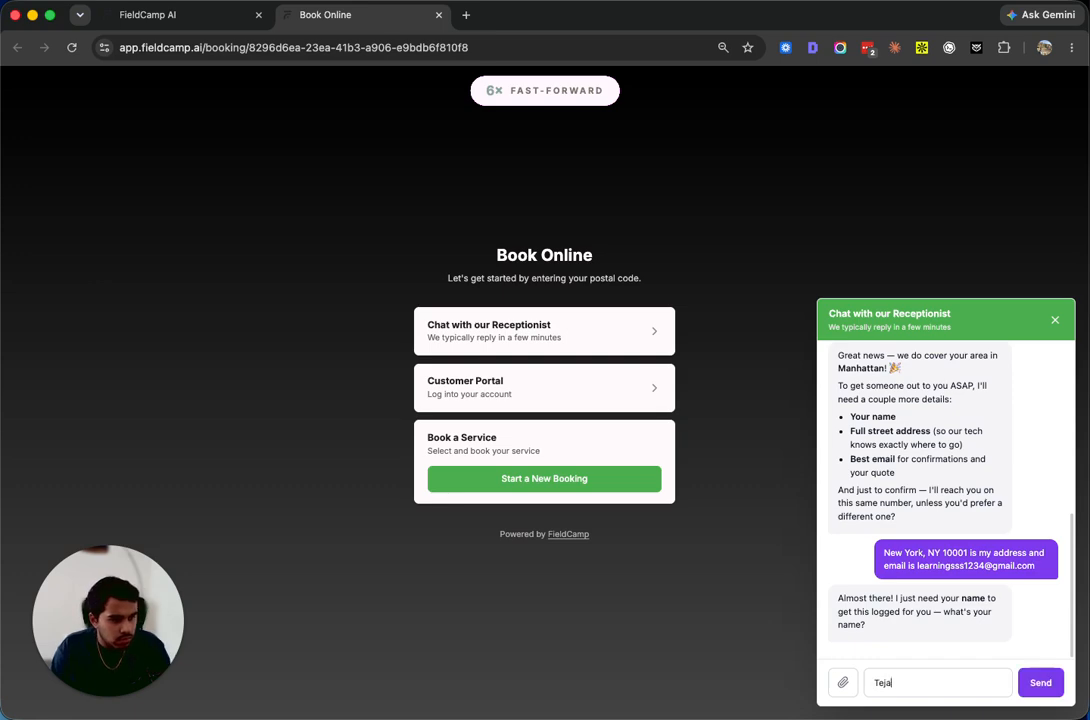
Send the customer's full name so the request is logged, then return to FieldCamp AI
key(Return)
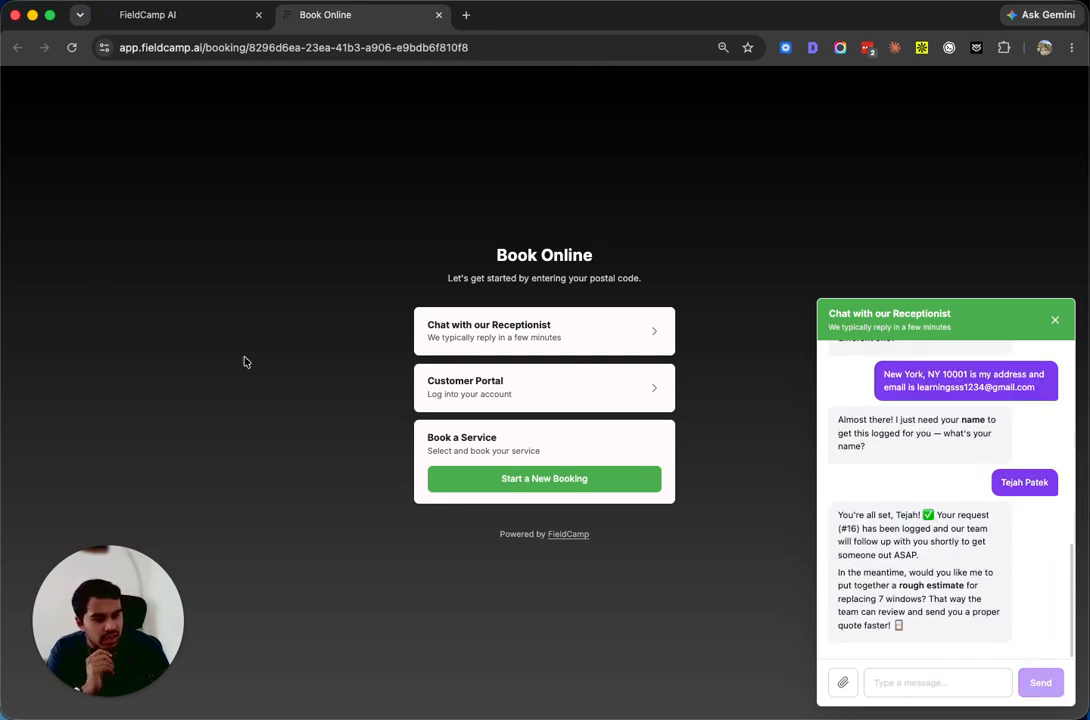
click(153, 15)
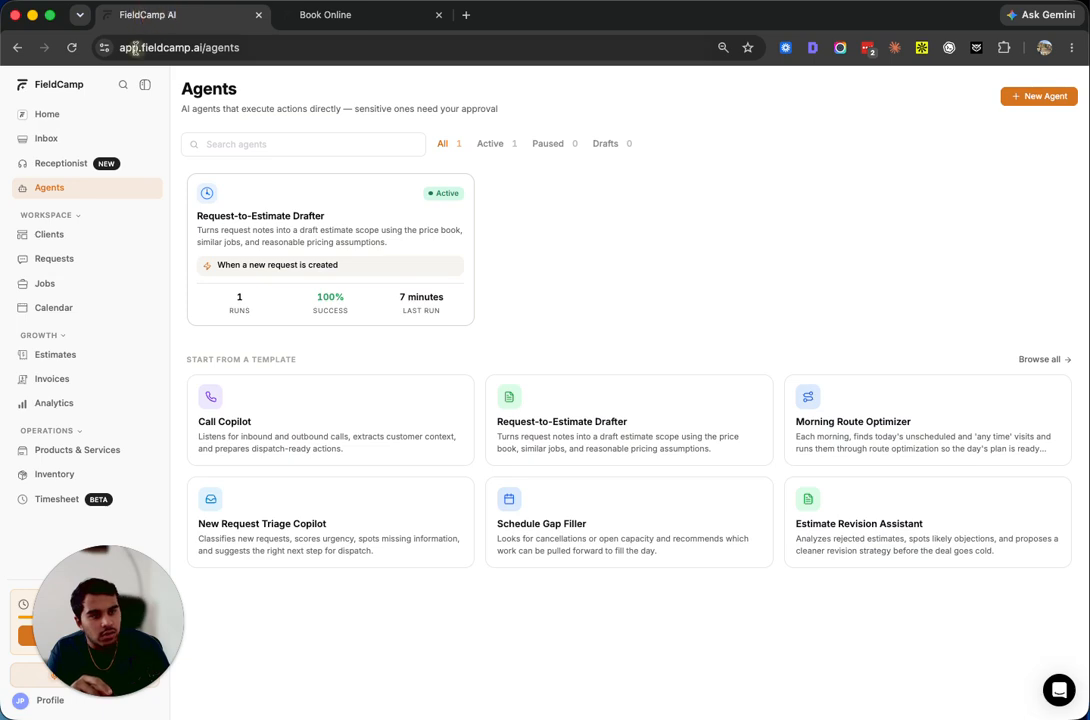
click(57, 262)
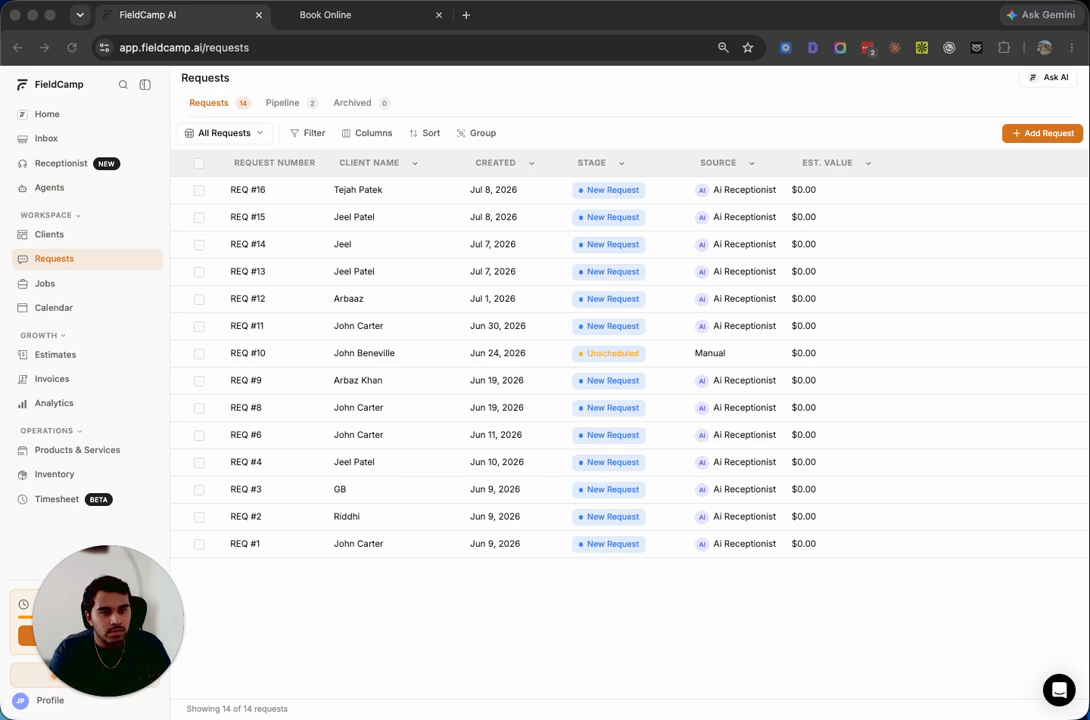
click(49, 187)
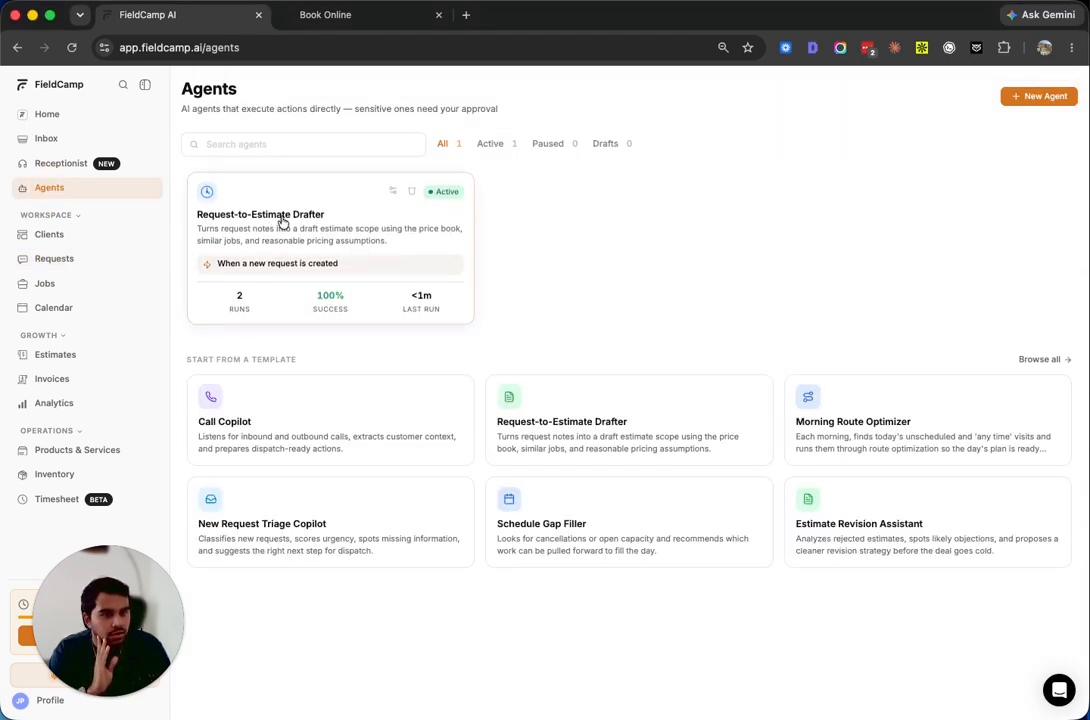
click(240, 218)
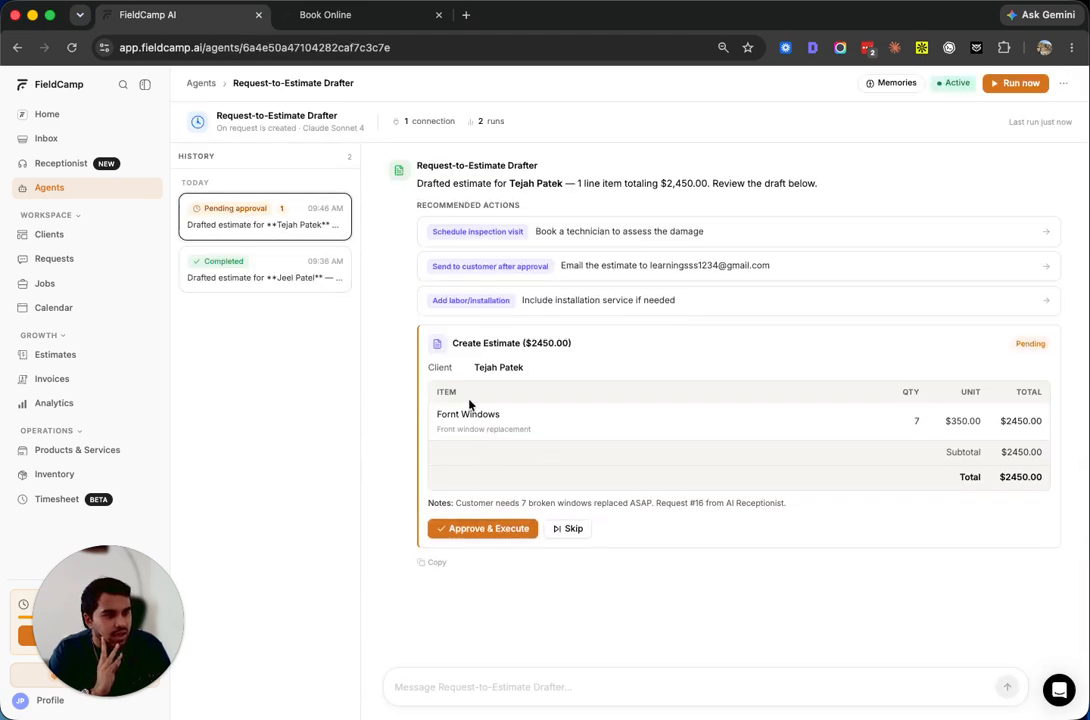
Approve the $2,450.00 draft for 7 Fornt Windows and find it as draft estimate 19
drag(436, 414, 535, 423)
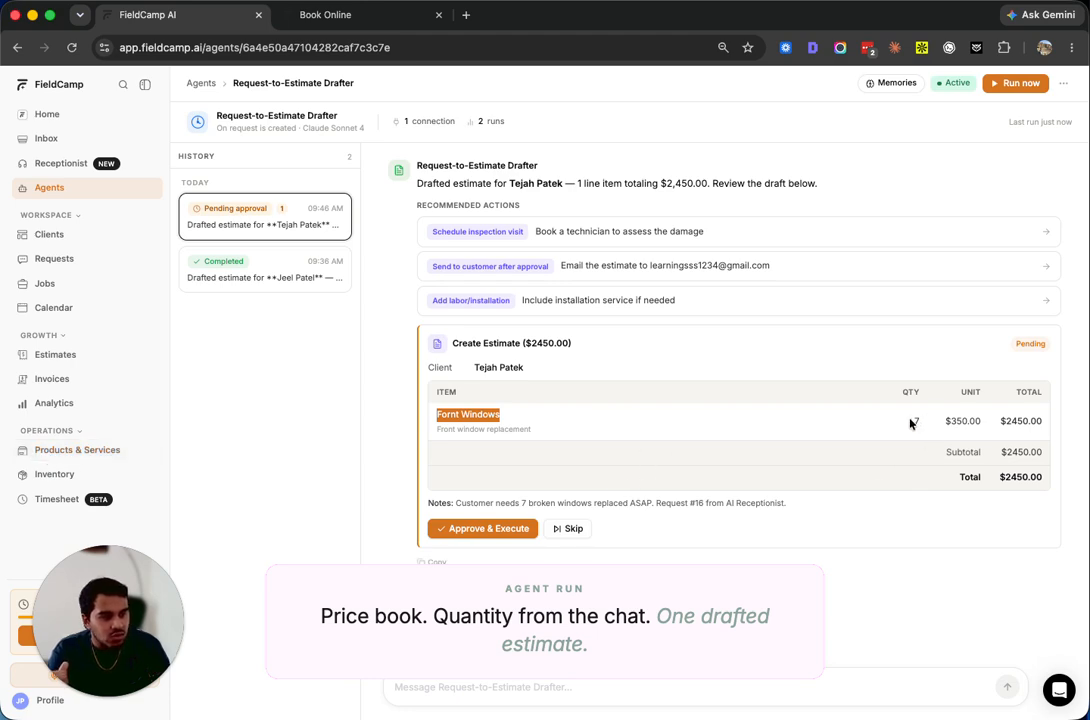
drag(910, 423, 932, 423)
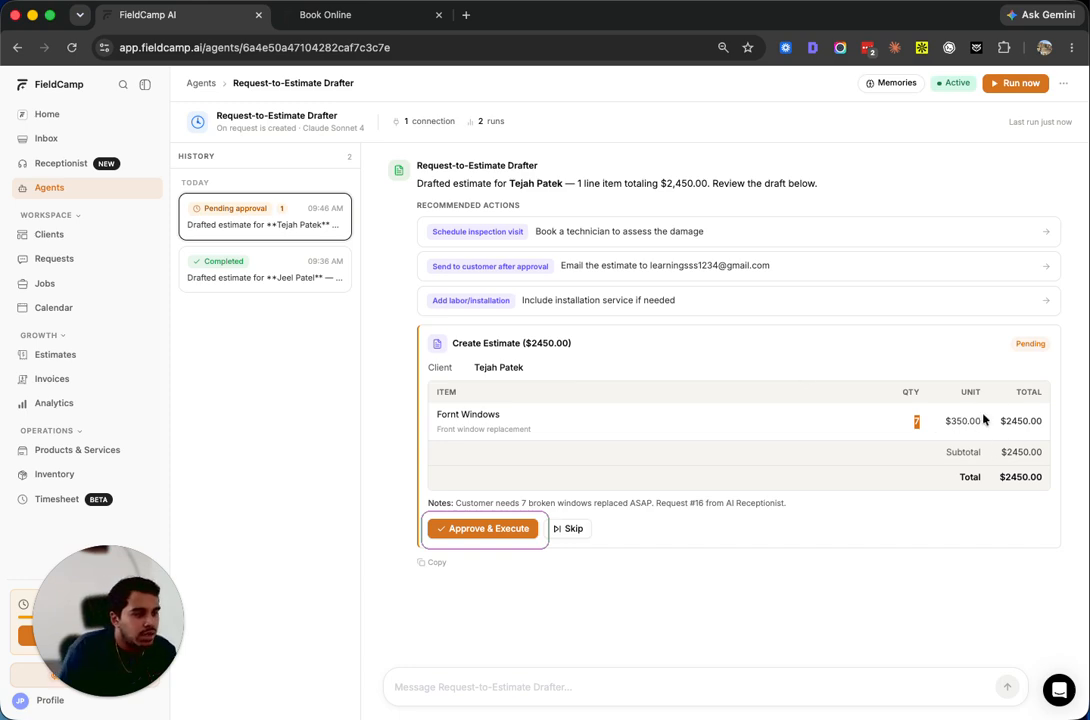
click(455, 528)
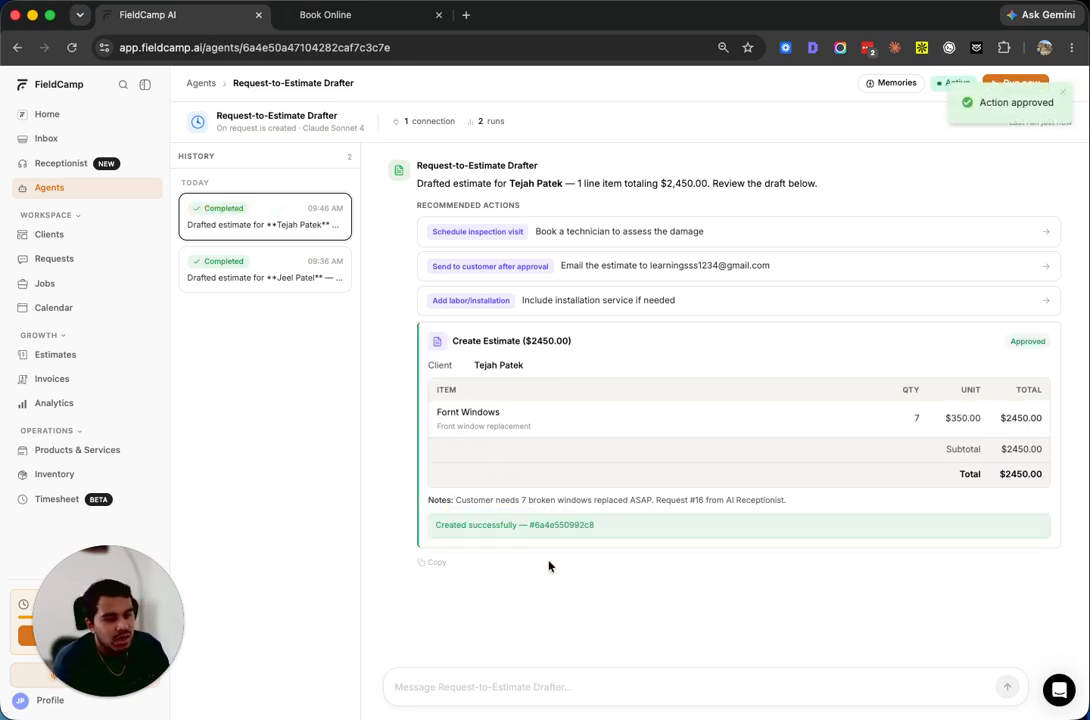
click(60, 357)
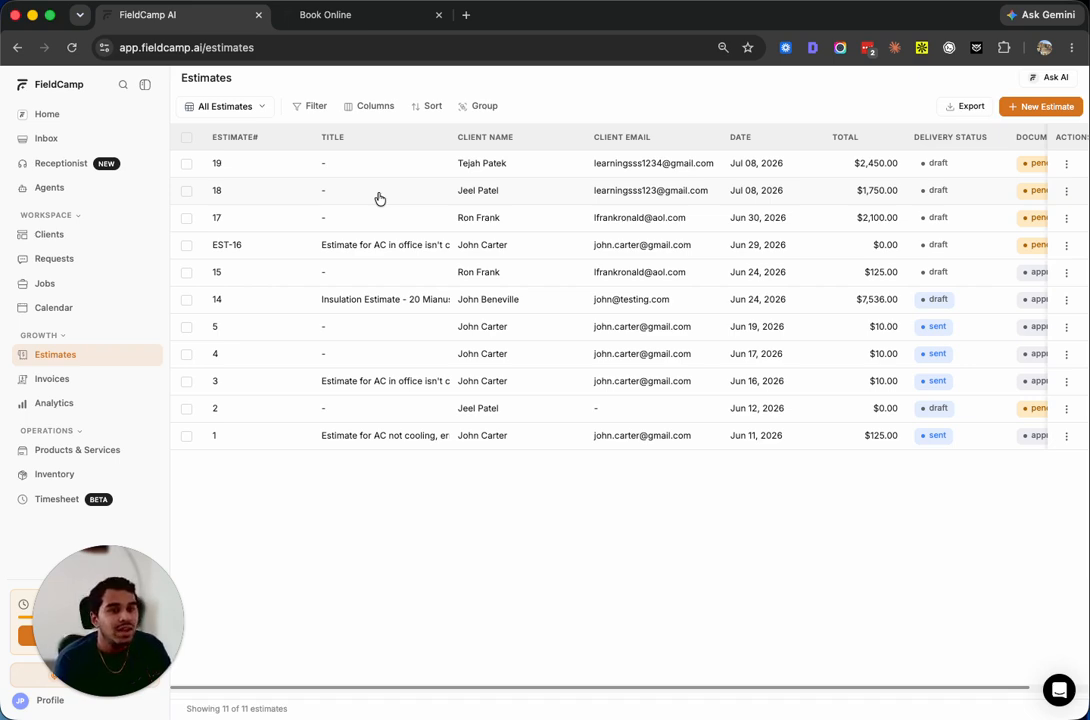
Check the $350 Fornt Windows item in Products & Services, then go back to Agents
click(68, 450)
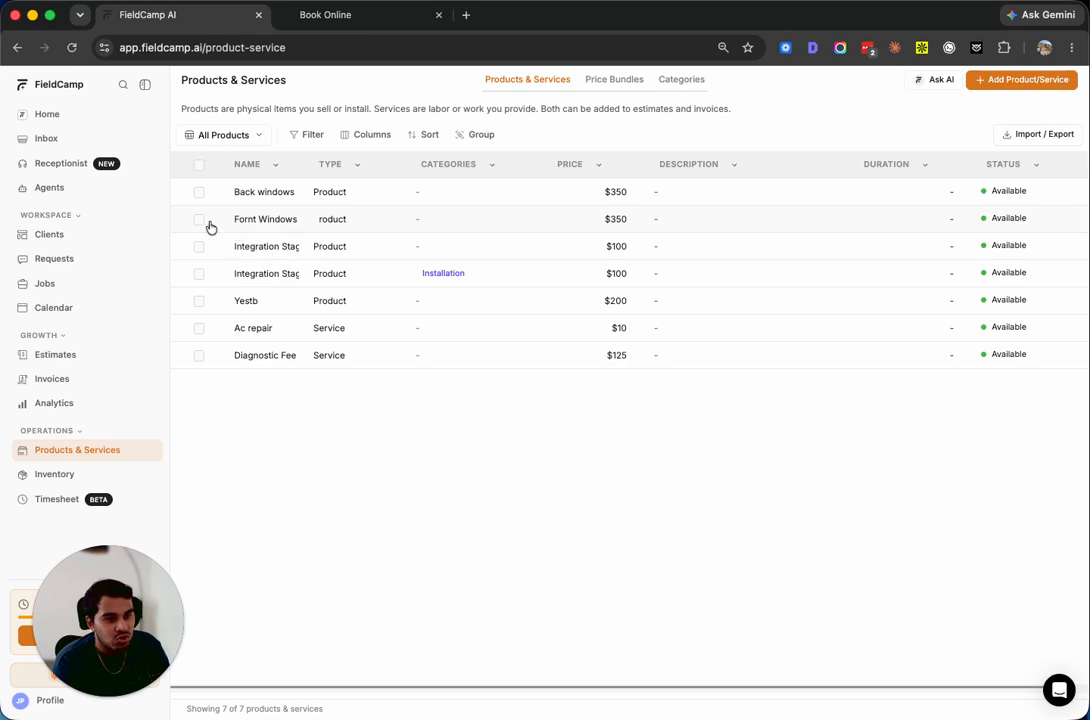
click(199, 220)
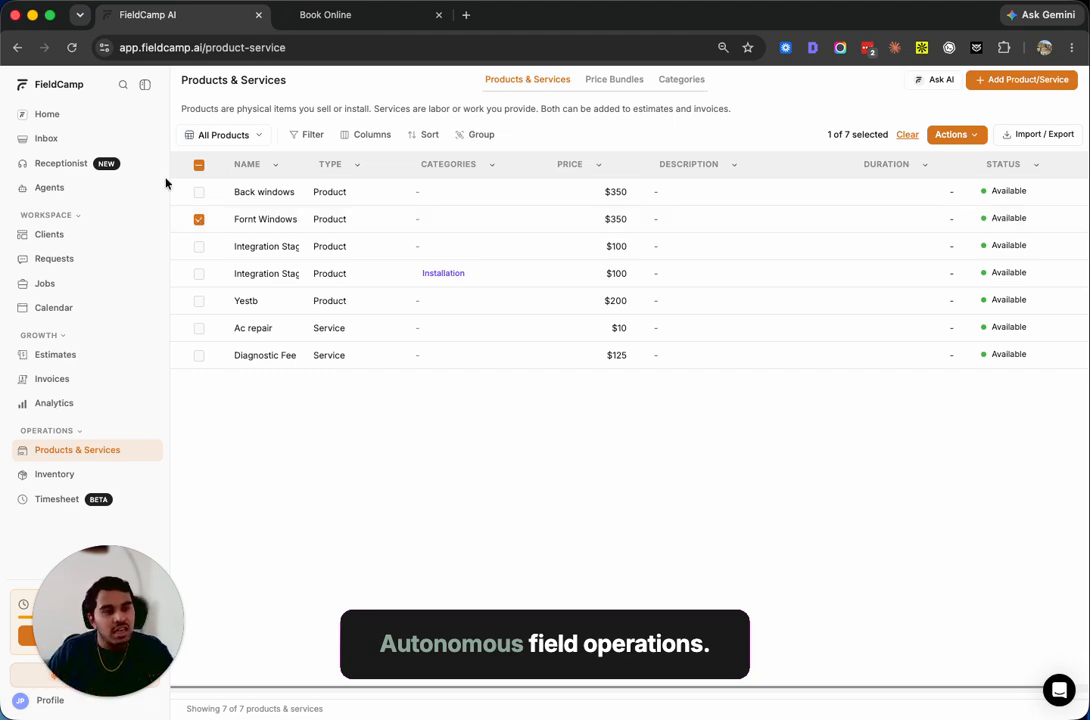
click(75, 189)
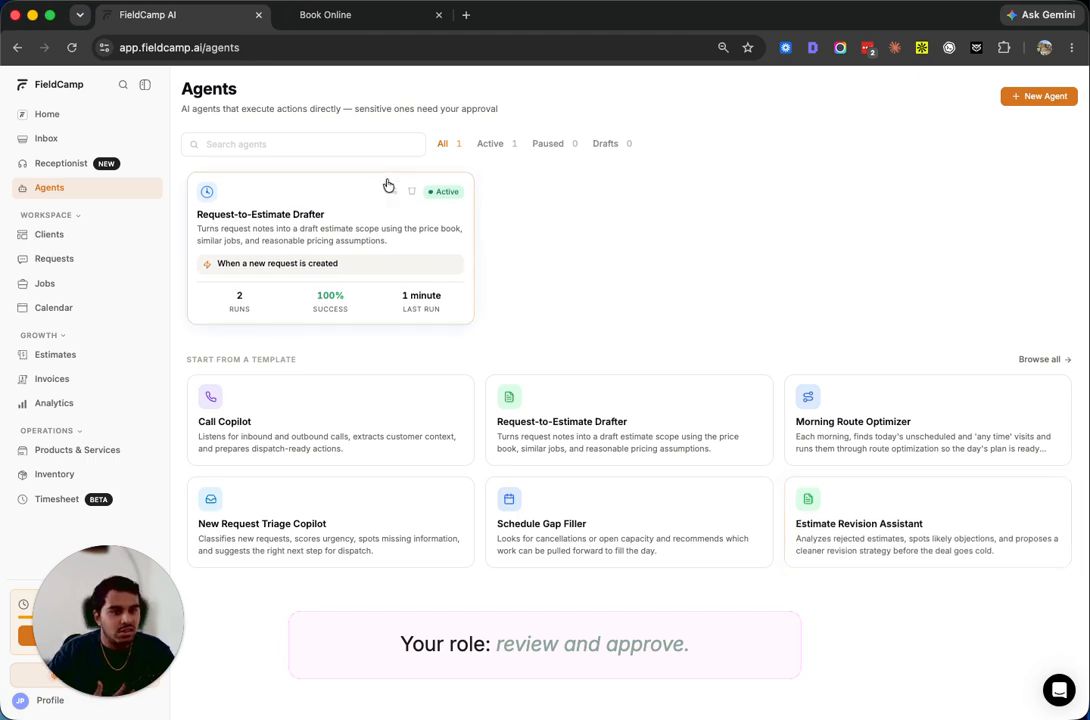
click(292, 238)
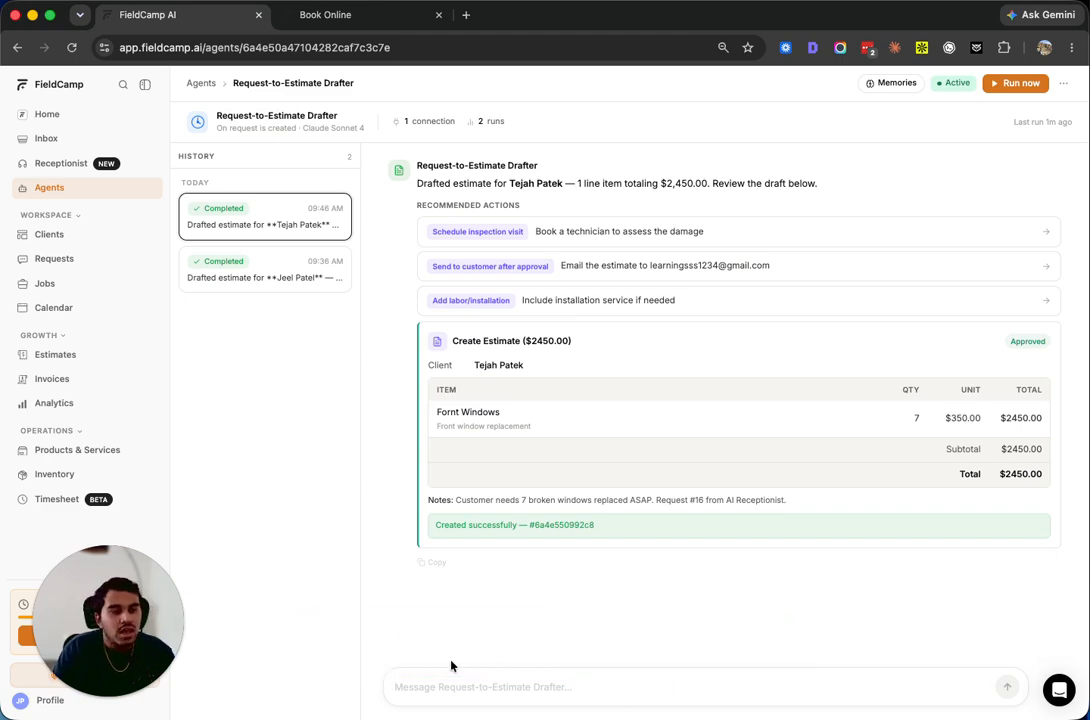
click(50, 189)
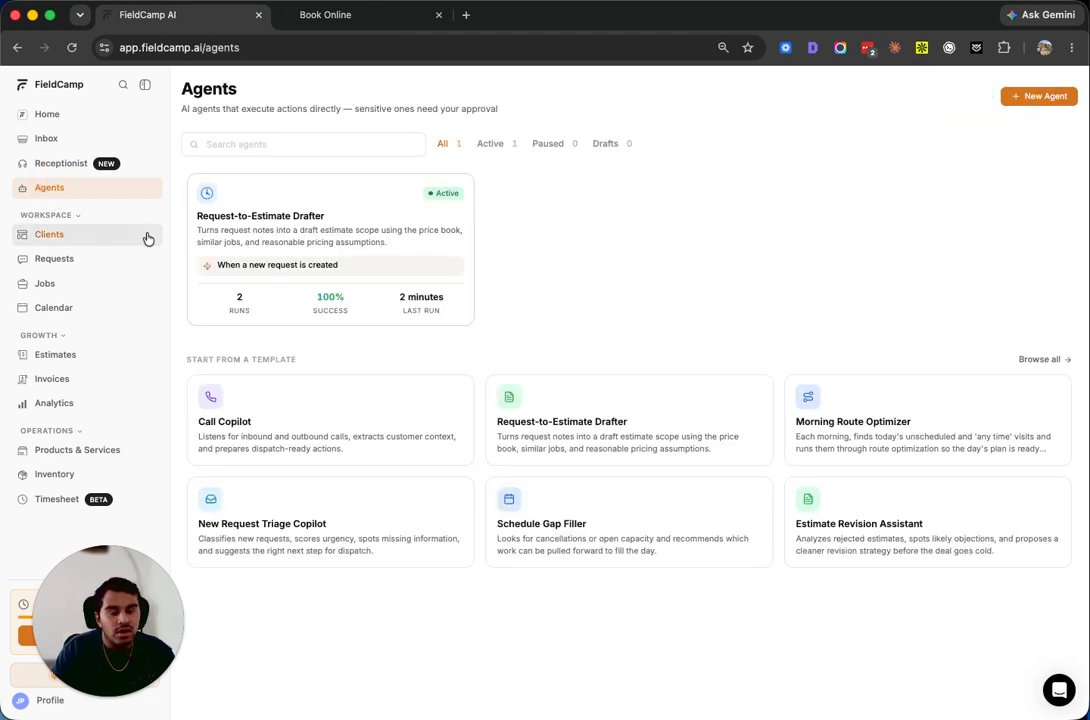